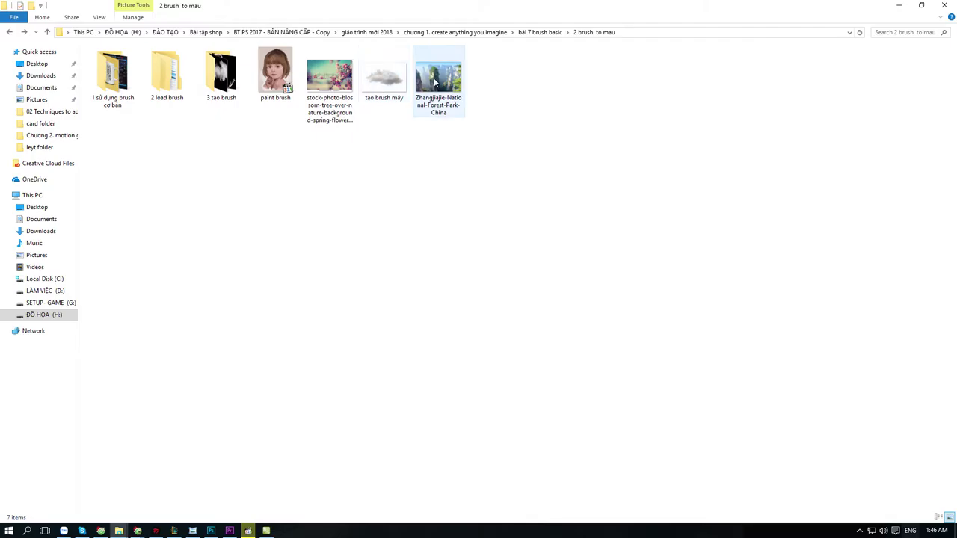
# Step: Drag Zhangjiajie-National-Forest-Park-China.jpg from Explorer into Photoshop and open it via Camera Raw
pyautogui.moveTo(438, 79)
pyautogui.mouseDown()
pyautogui.moveTo(364, 448)
pyautogui.moveTo(546, 22)
pyautogui.mouseUp()
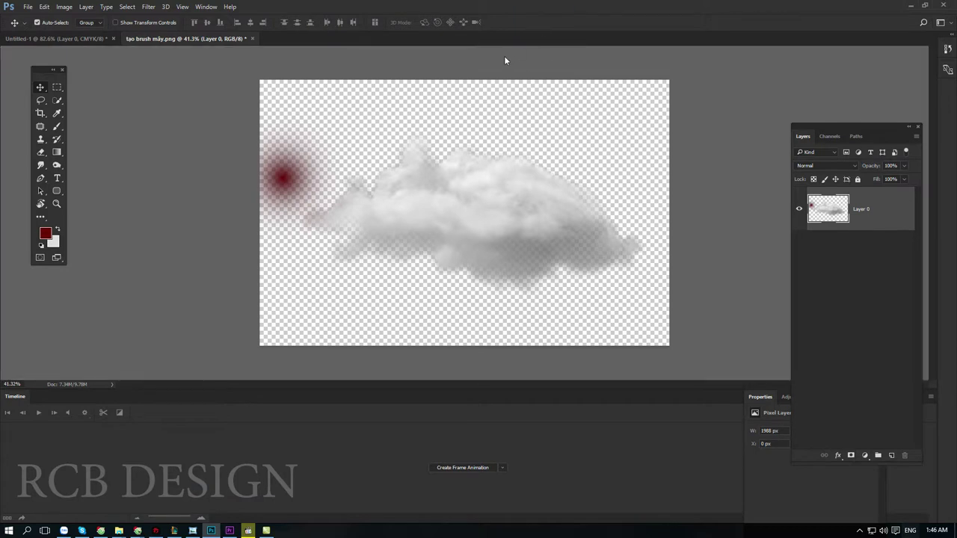
pyautogui.moveTo(503, 59); pyautogui.dragTo(503, 60)
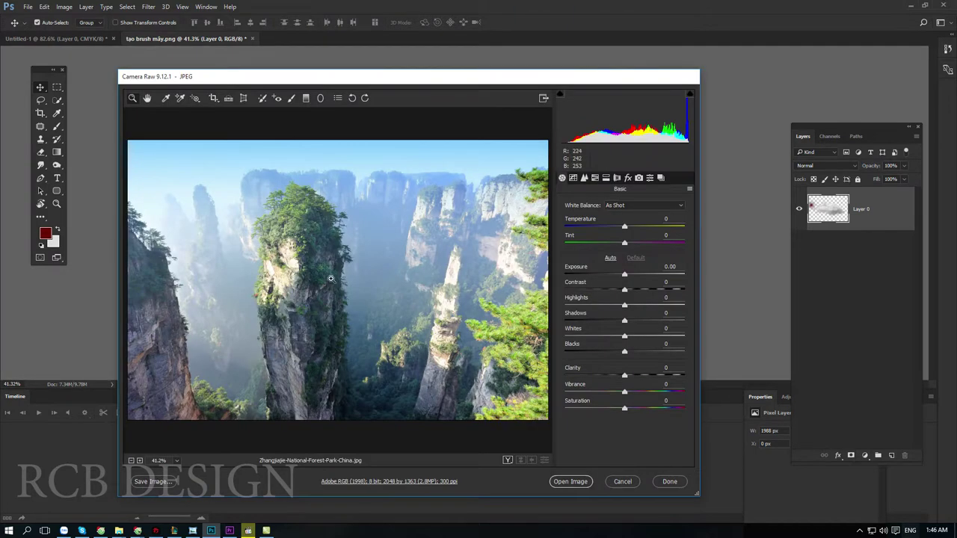
pyautogui.click(574, 481)
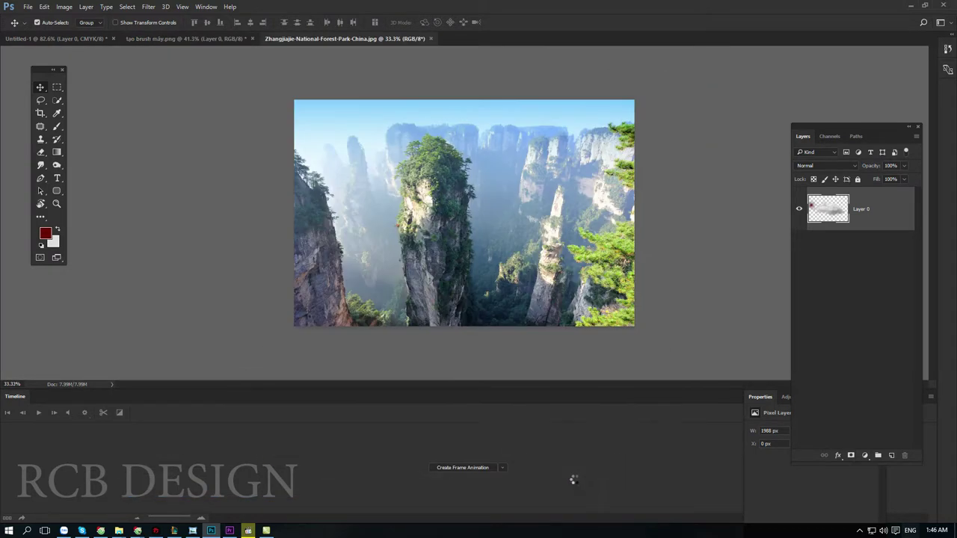
pyautogui.click(58, 129)
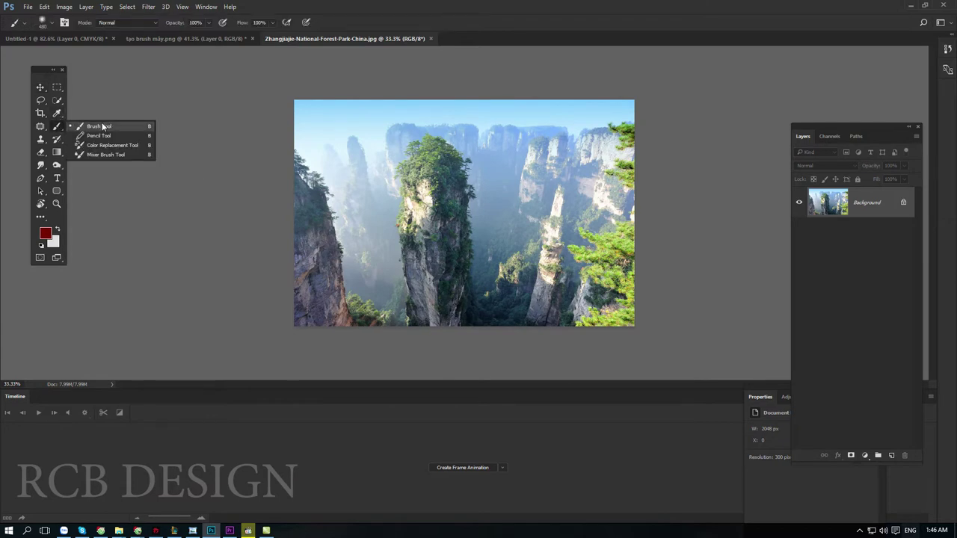
pyautogui.click(102, 128)
pyautogui.click(45, 151)
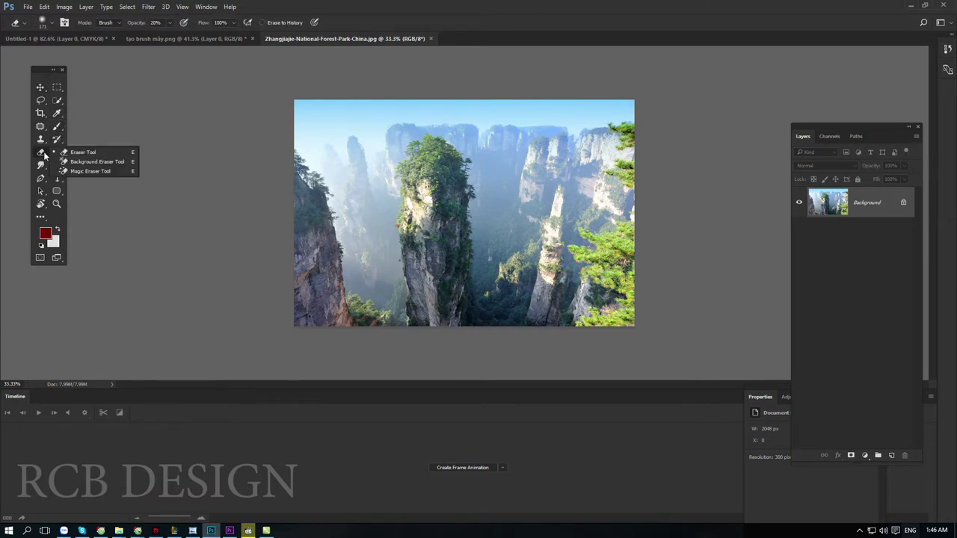
pyautogui.click(57, 139)
pyautogui.click(84, 136)
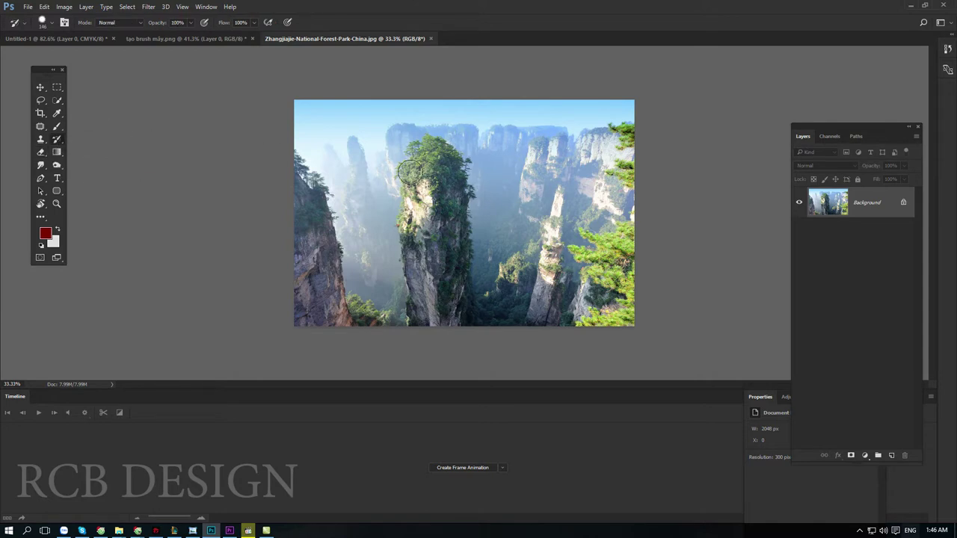
pyautogui.click(860, 531)
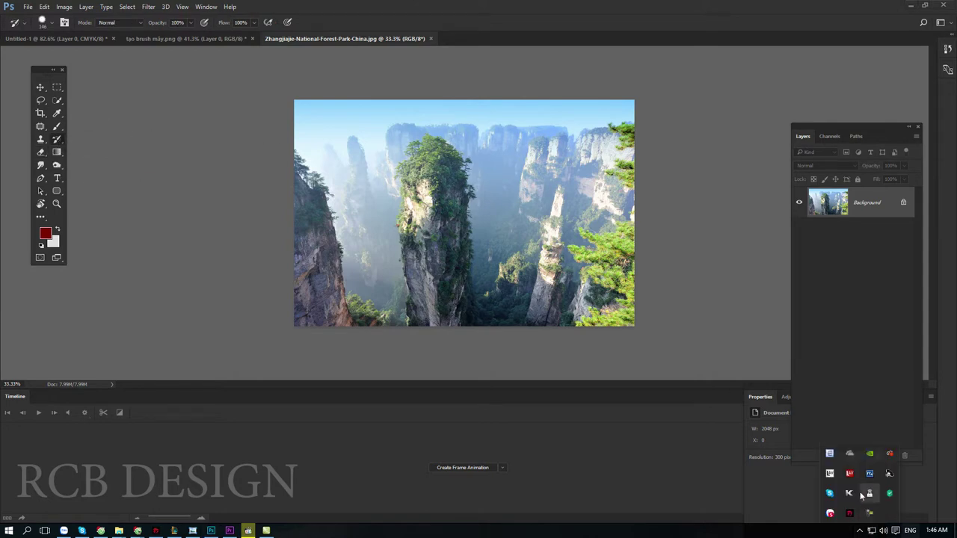
pyautogui.doubleClick(830, 455)
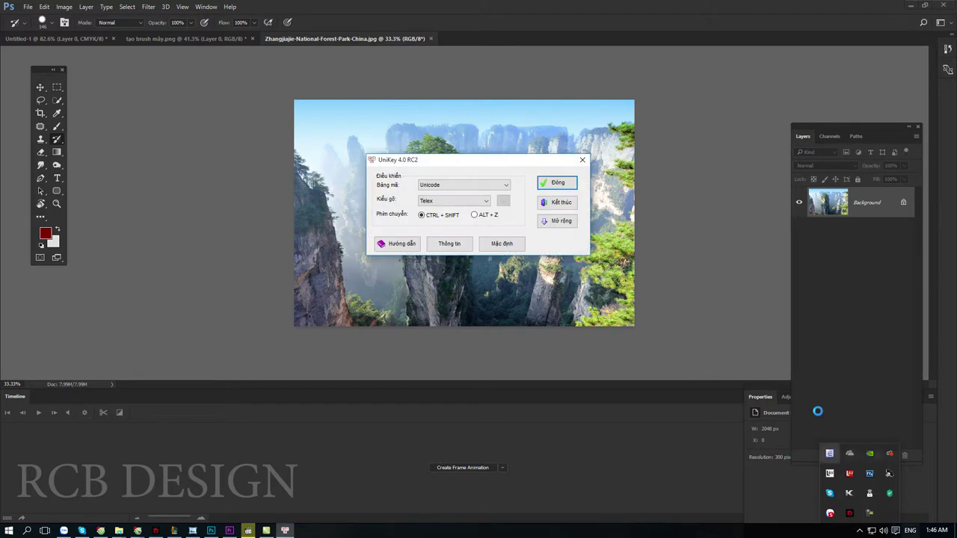
pyautogui.click(561, 184)
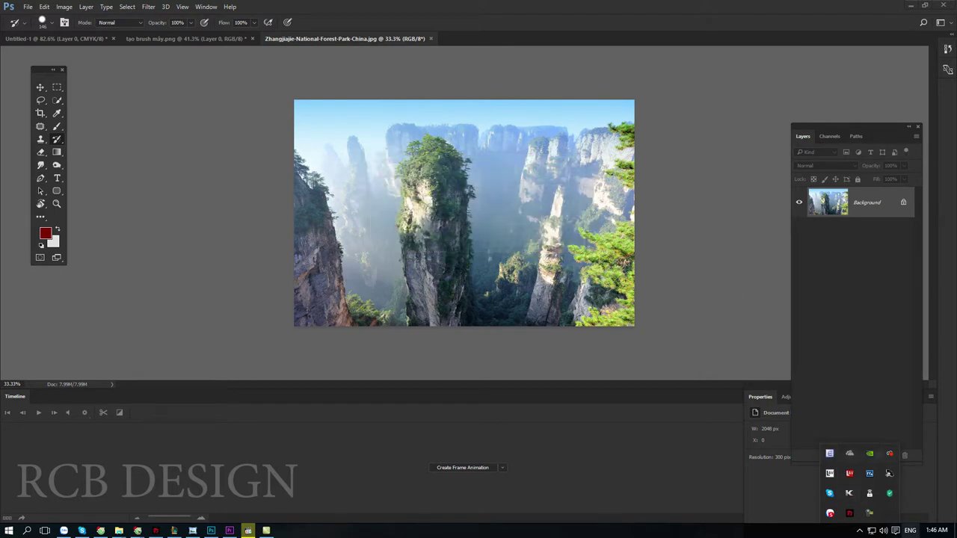
pyautogui.click(419, 174)
pyautogui.hotkey('ctrl', '+')
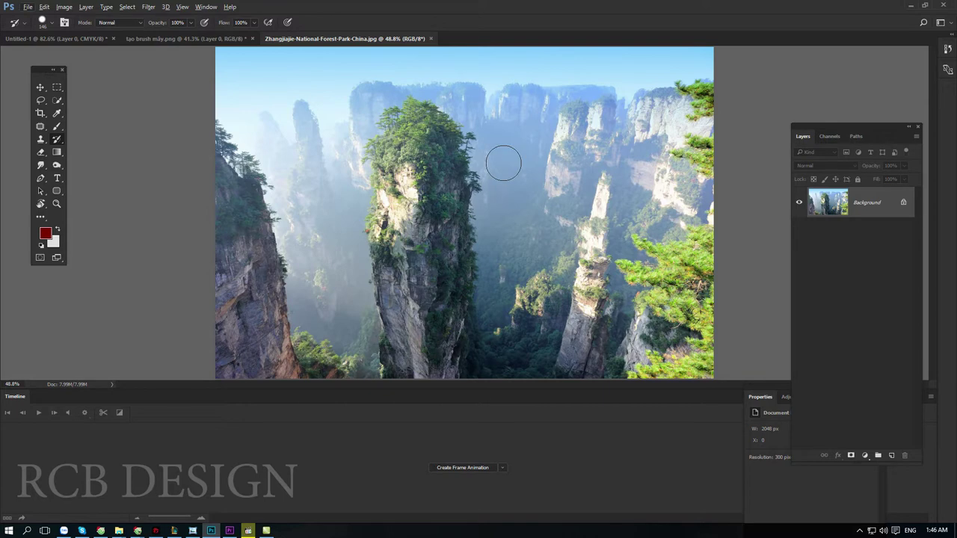
# Step: Resize the brush with the bracket keys and pick a smaller soft tip in the preset picker
pyautogui.press(']')
pyautogui.press('[')
pyautogui.press('[')
pyautogui.click(533, 119)
pyautogui.press(']')
pyautogui.press(']')
pyautogui.press(']')
pyautogui.rightClick(389, 142)
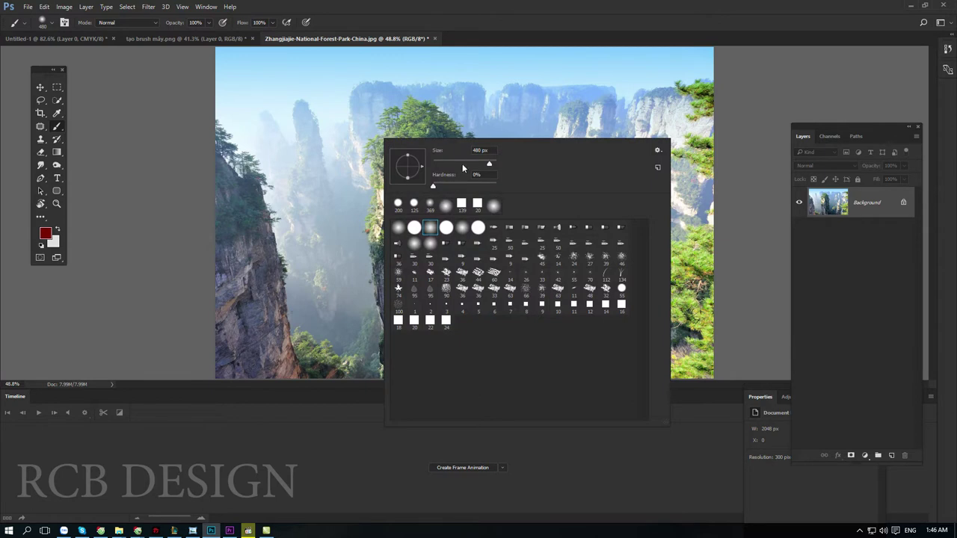
pyautogui.click(463, 168)
# Step: Paint three dark red horizontal strokes: soft, hard-edged, then soft again
pyautogui.moveTo(333, 145); pyautogui.dragTo(542, 140)
pyautogui.hotkey('shift', ']')
pyautogui.hotkey('shift', ']')
pyautogui.hotkey('shift', ']')
pyautogui.moveTo(479, 175); pyautogui.dragTo(628, 173)
pyautogui.hotkey('shift', '[')
pyautogui.hotkey('shift', '[')
pyautogui.hotkey('shift', '[')
pyautogui.moveTo(458, 208); pyautogui.dragTo(572, 207)
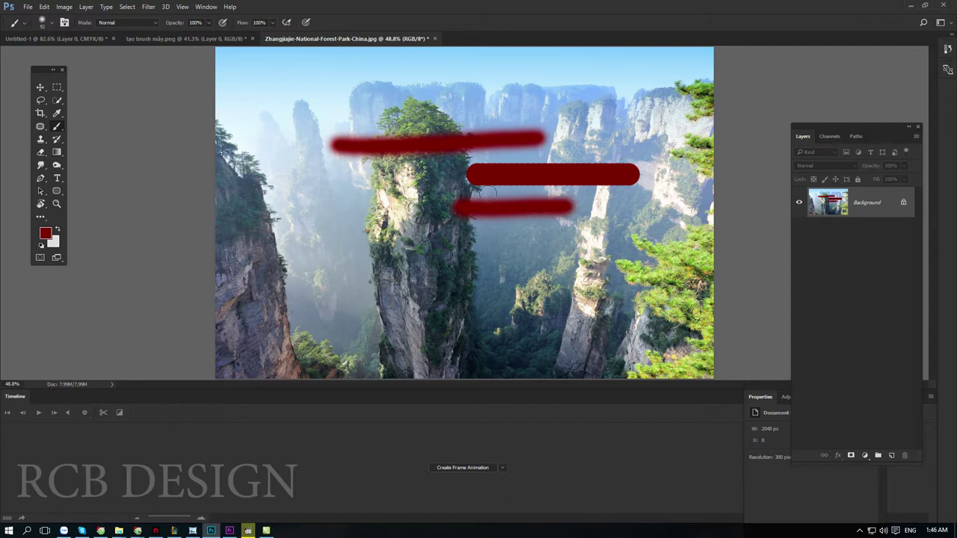
pyautogui.rightClick(276, 145)
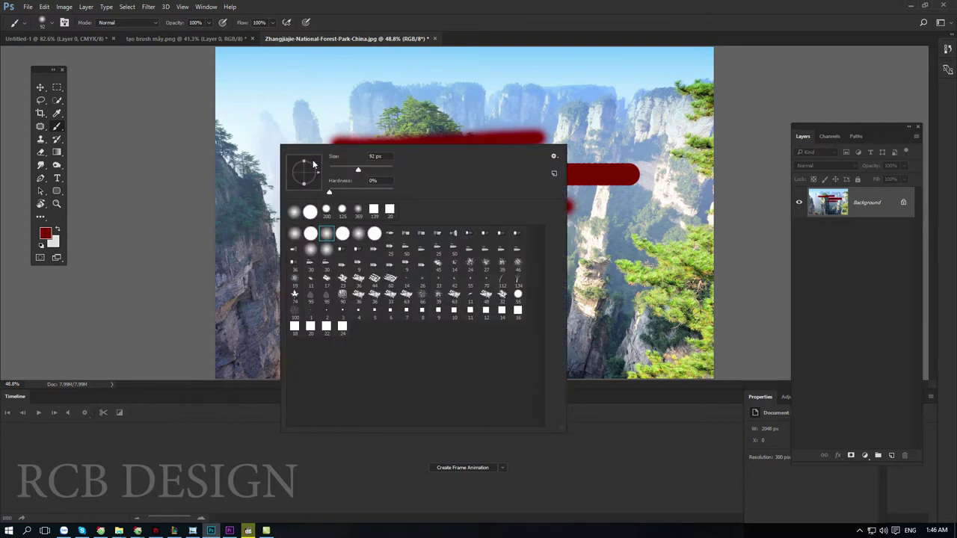
# Step: Flatten a 59 px brush tip into a thin ellipse and paint red marks near the top-left
pyautogui.moveTo(358, 172); pyautogui.dragTo(353, 172)
pyautogui.moveTo(304, 160); pyautogui.dragTo(306, 171)
pyautogui.moveTo(301, 107); pyautogui.dragTo(363, 103)
pyautogui.click(376, 84)
pyautogui.click(415, 75)
pyautogui.click(446, 92)
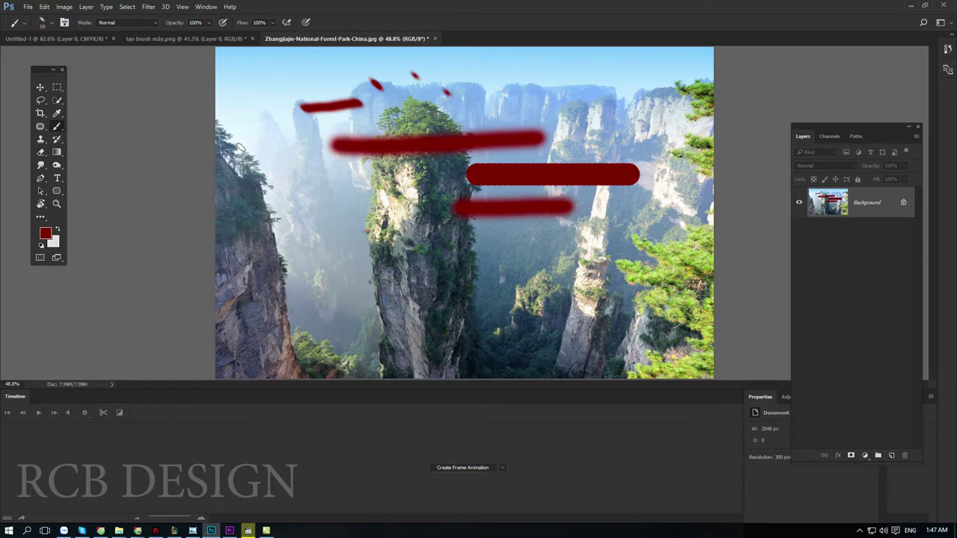
pyautogui.rightClick(241, 147)
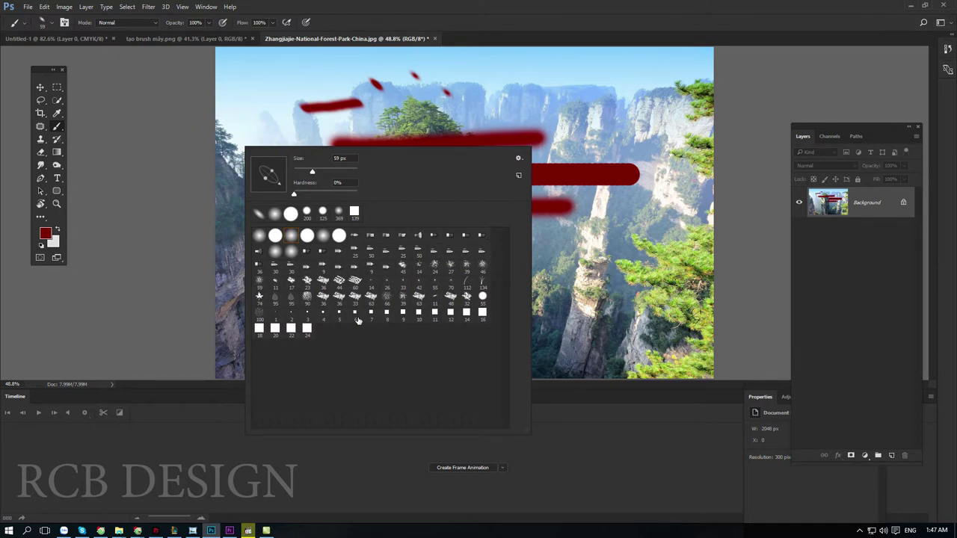
# Step: Append the Special Effect Brushes set to the presets and select the flower-shaped tip
pyautogui.click(518, 160)
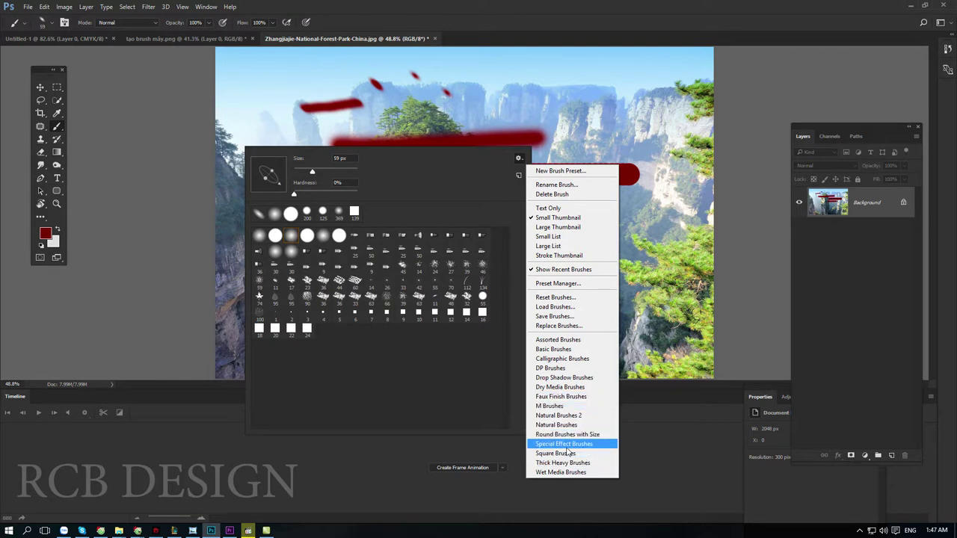
pyautogui.click(561, 444)
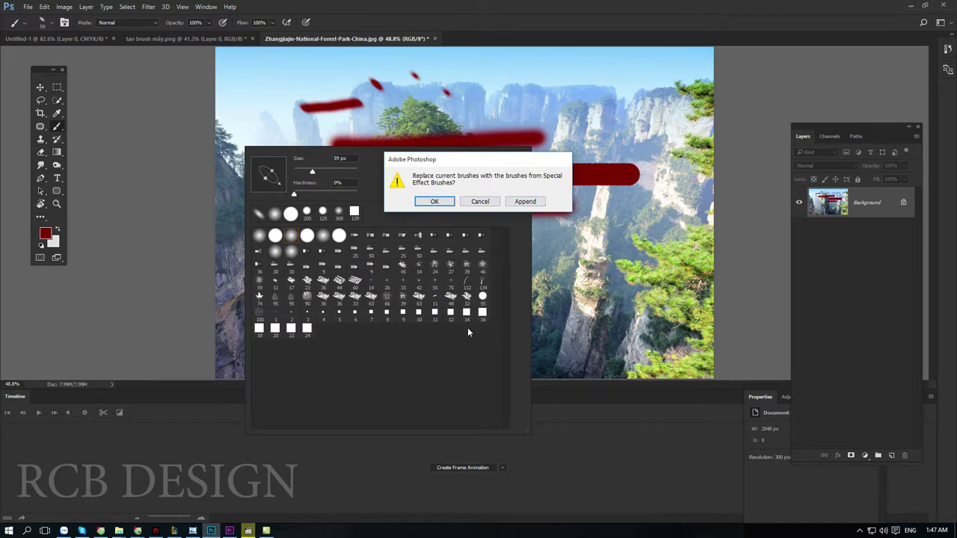
pyautogui.click(525, 203)
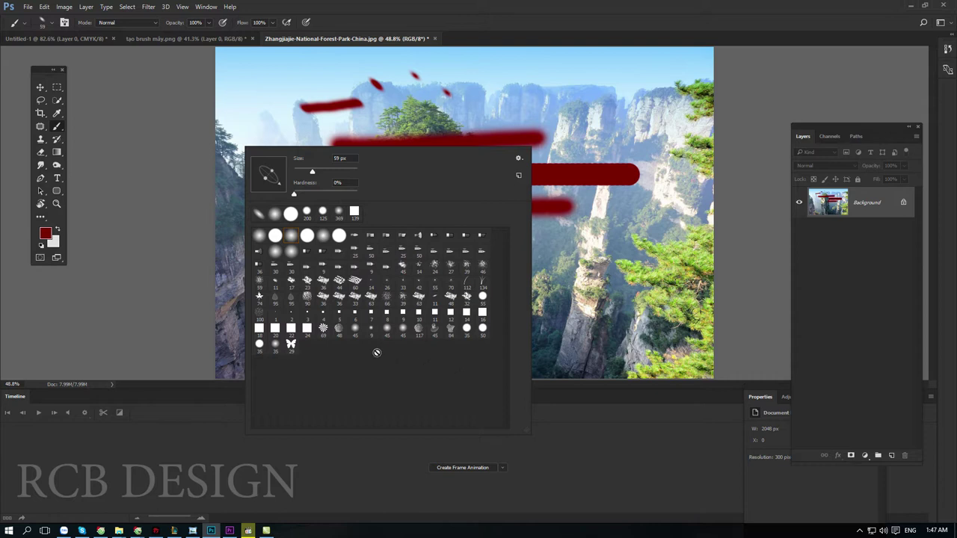
pyautogui.click(327, 331)
# Step: Paint a test flower stroke across the top, then undo it
pyautogui.press('Return')
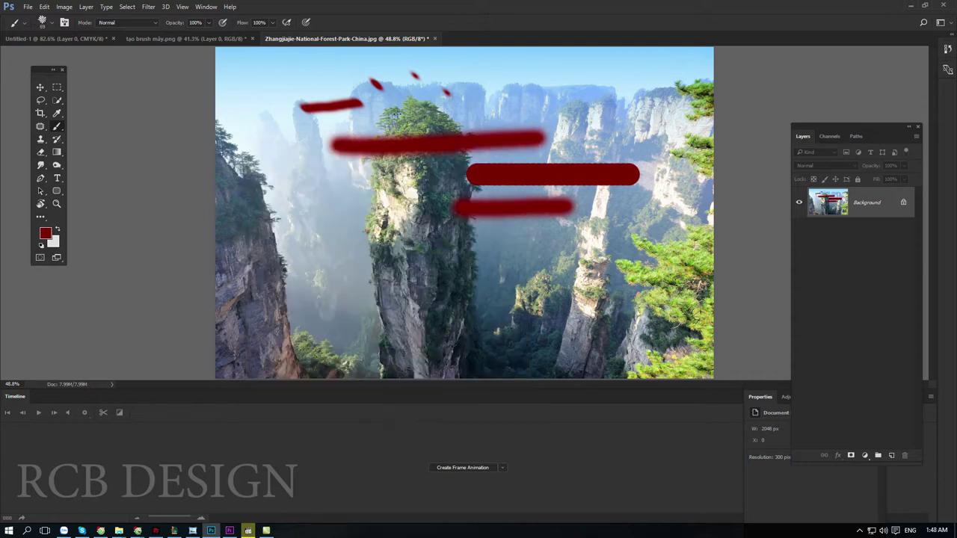
pyautogui.moveTo(389, 119); pyautogui.dragTo(576, 93)
pyautogui.scroll(2, 510, 105)
pyautogui.hotkey('ctrl', 'z')
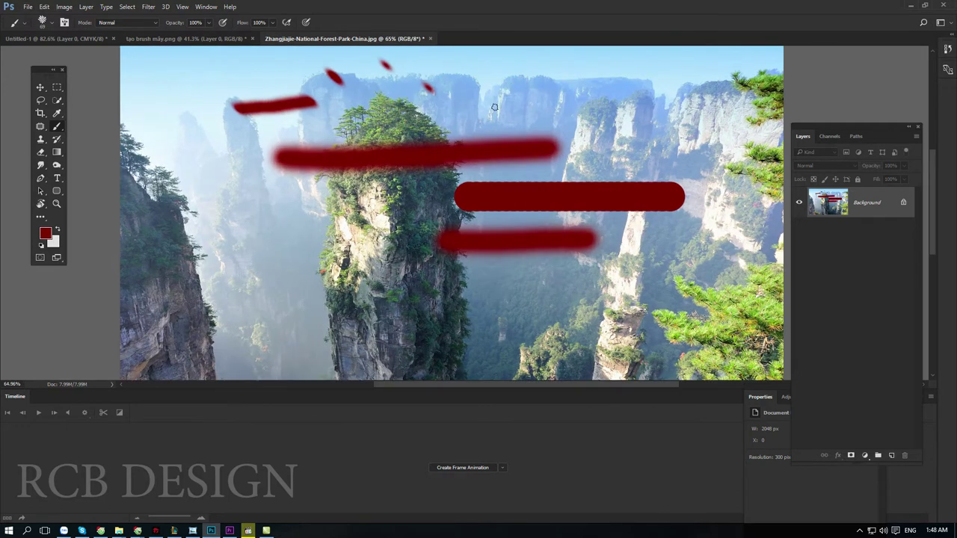
# Step: Set the foreground colour to bright magenta
pyautogui.click(45, 234)
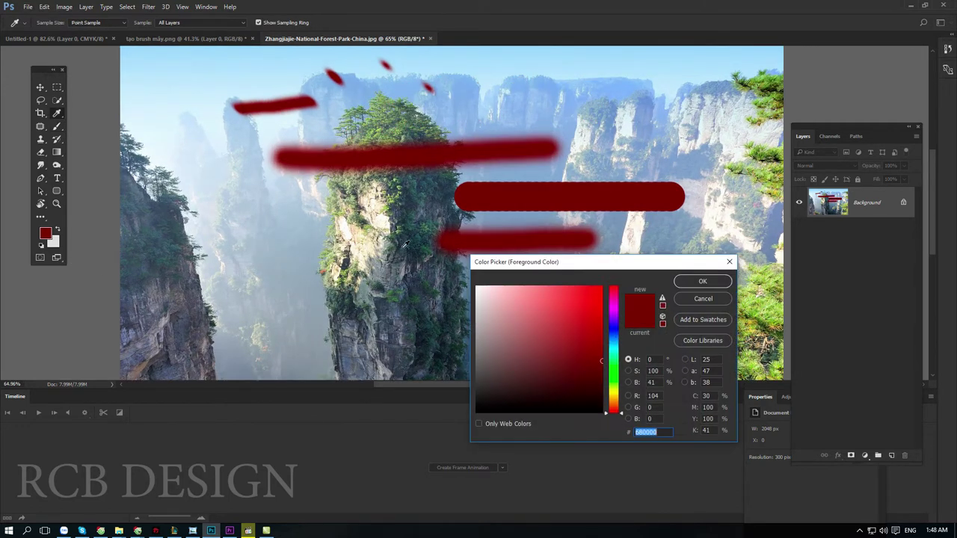
pyautogui.click(614, 314)
pyautogui.moveTo(598, 291); pyautogui.dragTo(631, 285)
pyautogui.click(703, 282)
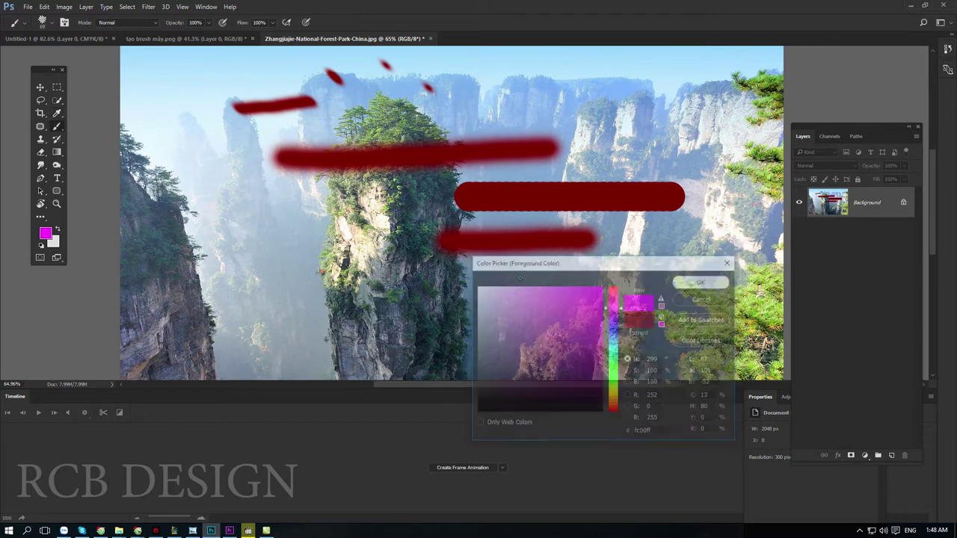
# Step: Set the background colour to lime green and paint a flower band across the lower left
pyautogui.click(50, 245)
pyautogui.moveTo(613, 411); pyautogui.dragTo(613, 387)
pyautogui.click(584, 311)
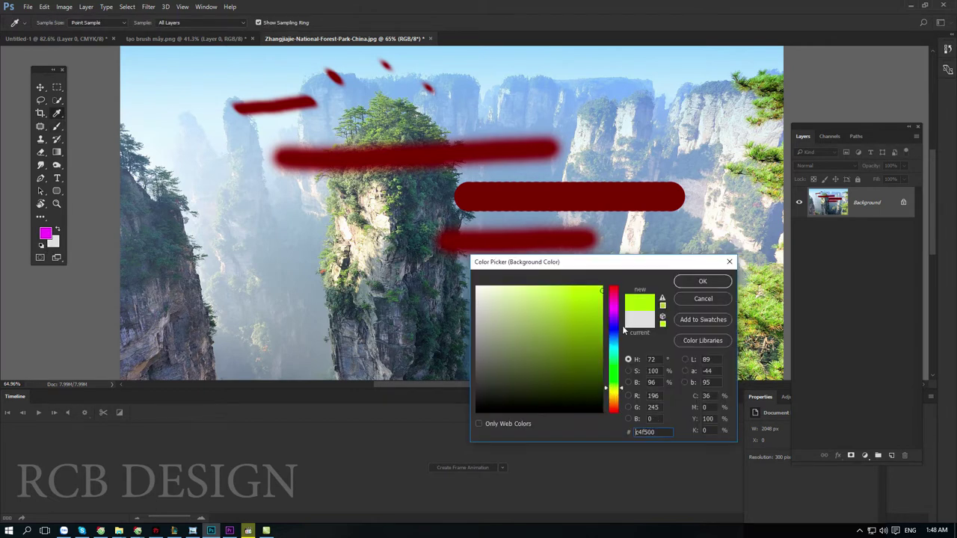
pyautogui.click(703, 281)
pyautogui.moveTo(236, 253)
pyautogui.mouseDown()
pyautogui.moveTo(416, 289)
pyautogui.moveTo(245, 316)
pyautogui.moveTo(370, 324)
pyautogui.moveTo(515, 306)
pyautogui.mouseUp()
# Step: Paint a flower arc across the cliff, then try and undo a butterfly-brush stroke
pyautogui.hotkey('ctrl', 'z')
pyautogui.moveTo(303, 179); pyautogui.dragTo(491, 214)
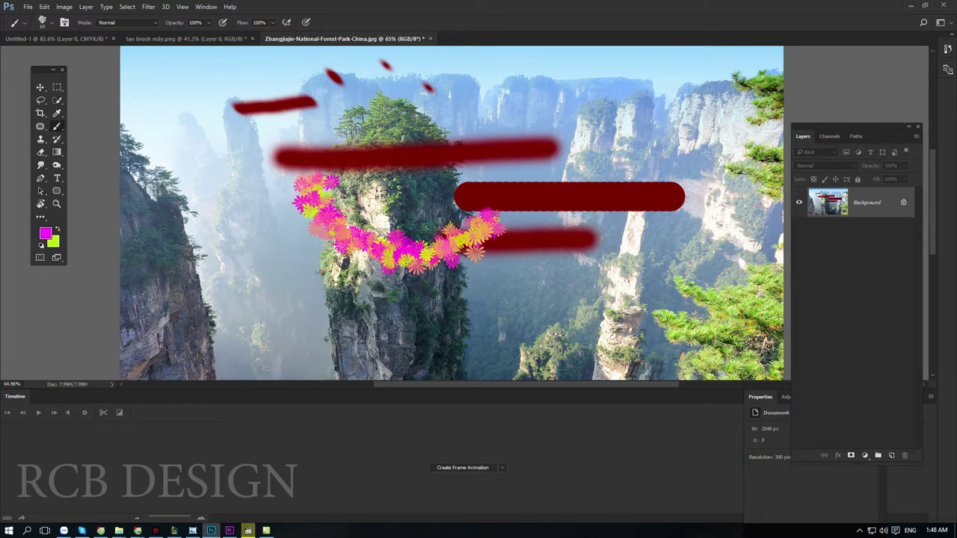
pyautogui.rightClick(383, 196)
pyautogui.click(431, 390)
pyautogui.moveTo(228, 251)
pyautogui.mouseDown()
pyautogui.moveTo(587, 241)
pyautogui.moveTo(307, 312)
pyautogui.moveTo(464, 329)
pyautogui.moveTo(632, 304)
pyautogui.mouseUp()
pyautogui.hotkey('ctrl', 'z')
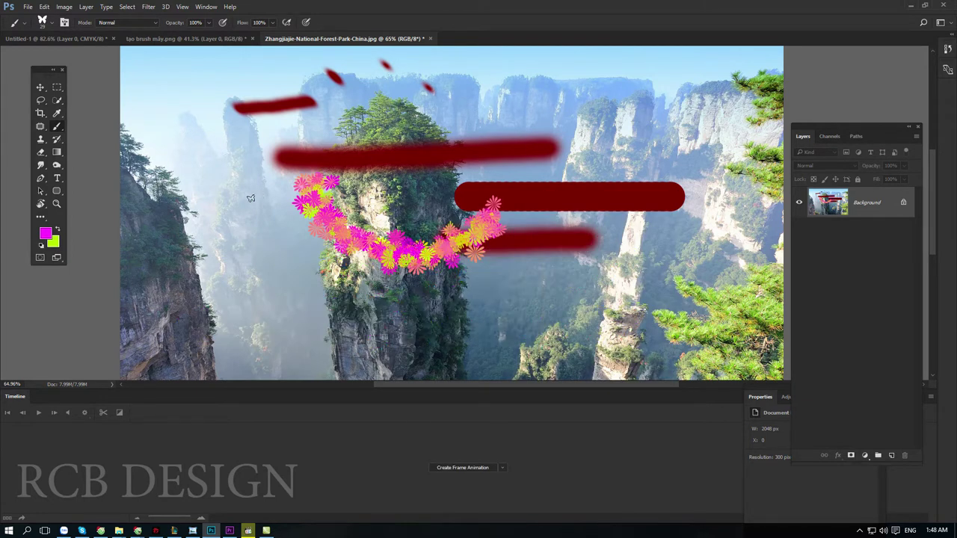
# Step: Switch back to the flower brush at 133 px and paint large looping flower arcs
pyautogui.rightClick(253, 198)
pyautogui.click(334, 380)
pyautogui.moveTo(329, 223); pyautogui.dragTo(346, 224)
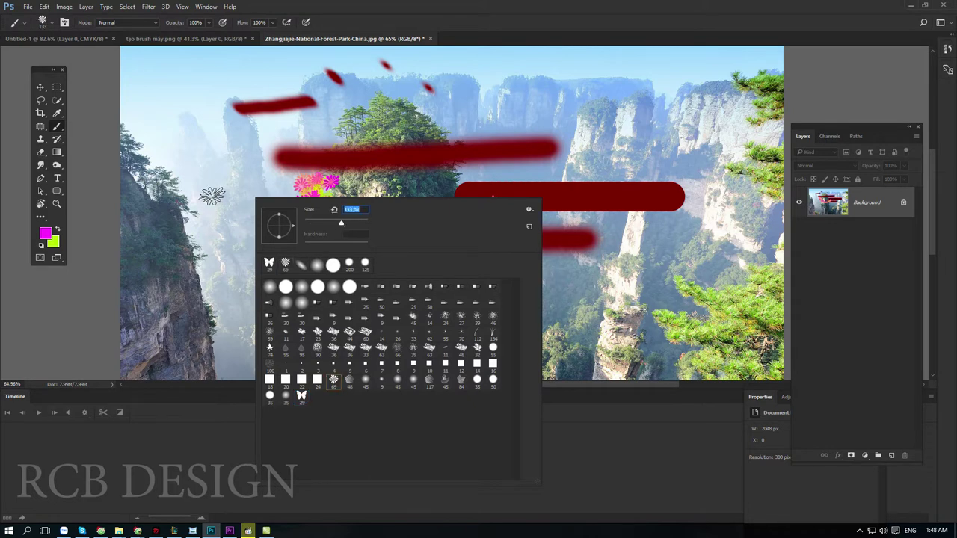
pyautogui.moveTo(212, 196); pyautogui.dragTo(492, 202)
pyautogui.moveTo(214, 123)
pyautogui.mouseDown()
pyautogui.moveTo(459, 97)
pyautogui.moveTo(641, 124)
pyautogui.mouseUp()
pyautogui.rightClick(421, 166)
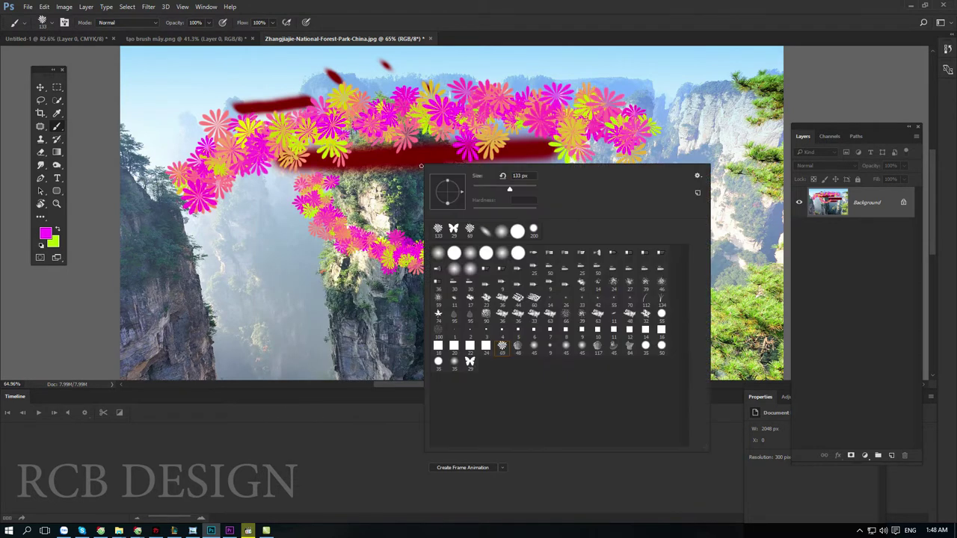
pyautogui.moveTo(253, 203); pyautogui.dragTo(531, 227)
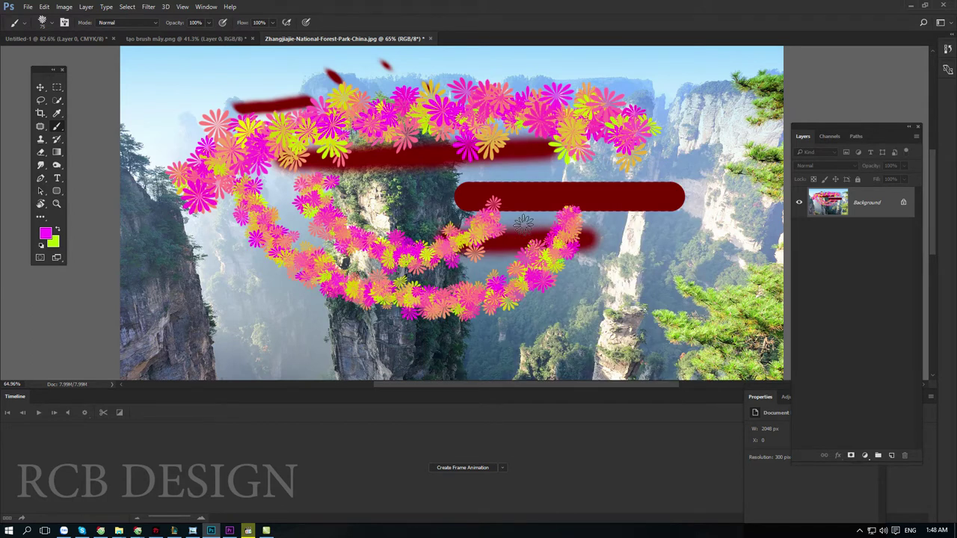
# Step: Revert the photo with F12, then try and undo a stroke of flower dabs
pyautogui.press('F12')
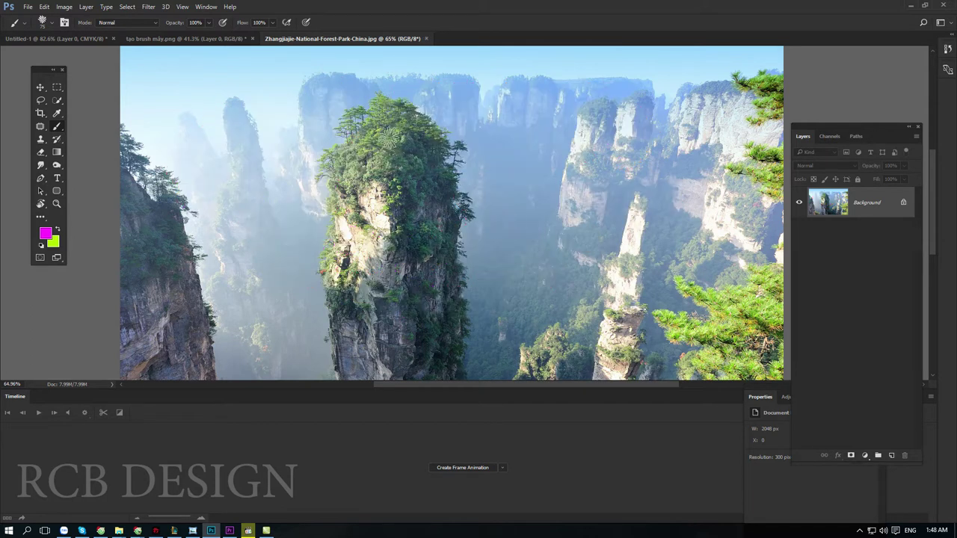
pyautogui.rightClick(390, 141)
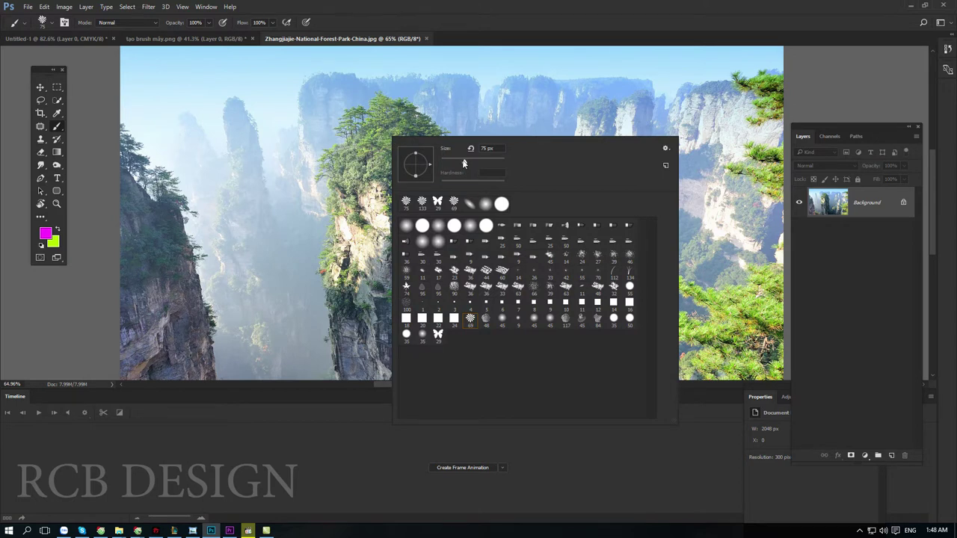
pyautogui.doubleClick(471, 319)
pyautogui.moveTo(254, 145); pyautogui.dragTo(404, 150)
pyautogui.hotkey('ctrl', 'z')
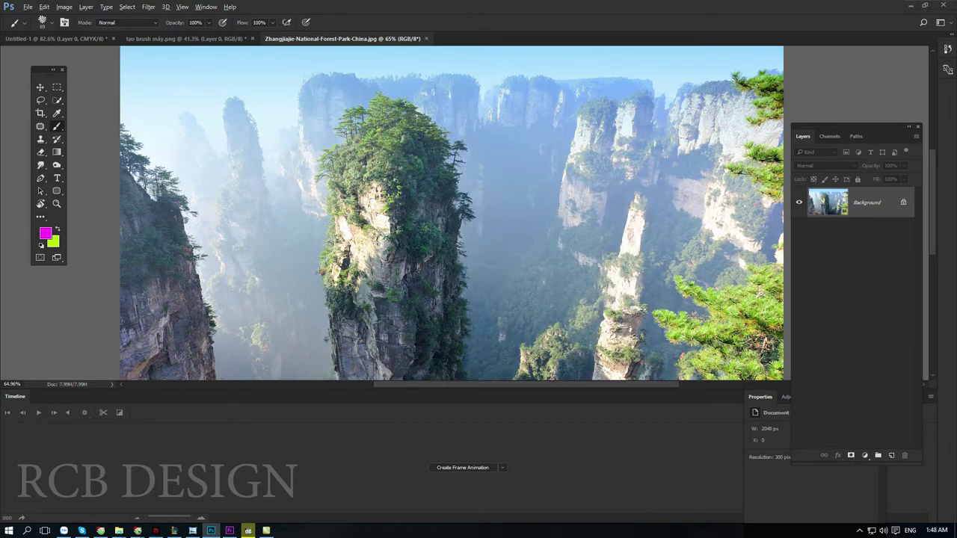
# Step: Open the Zhangjiajie photo again and marquee a rectangle around the tree-topped pillar summit
pyautogui.hotkey('alt', 'Tab')
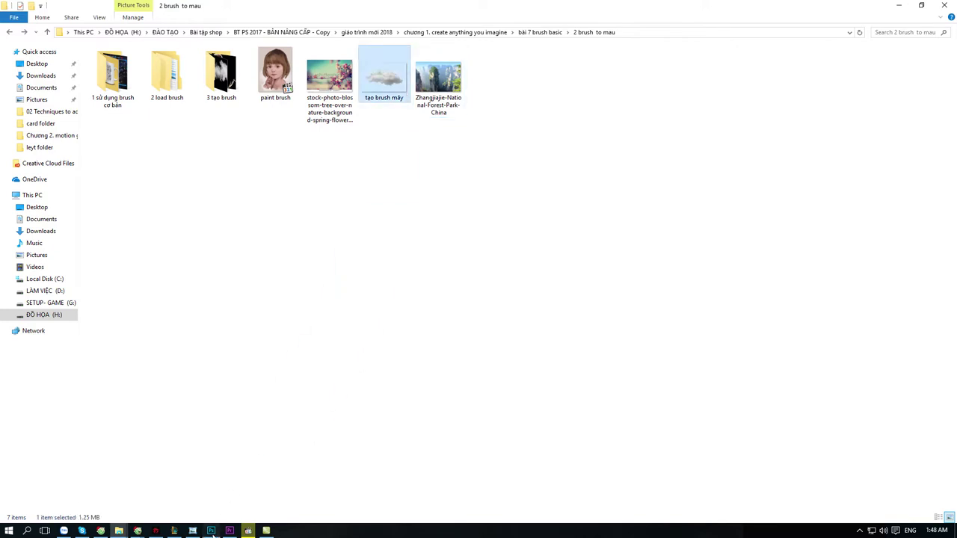
pyautogui.moveTo(439, 79); pyautogui.dragTo(413, 174)
pyautogui.click(56, 87)
pyautogui.moveTo(310, 95); pyautogui.dragTo(504, 217)
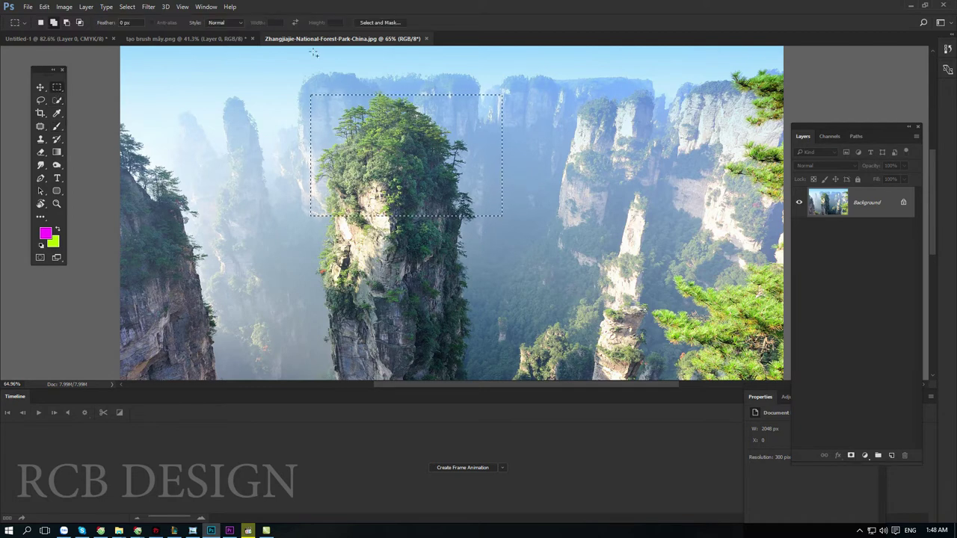
# Step: Define the pillar-top selection as brush preset 'Sampled Brush 1'
pyautogui.click(44, 7)
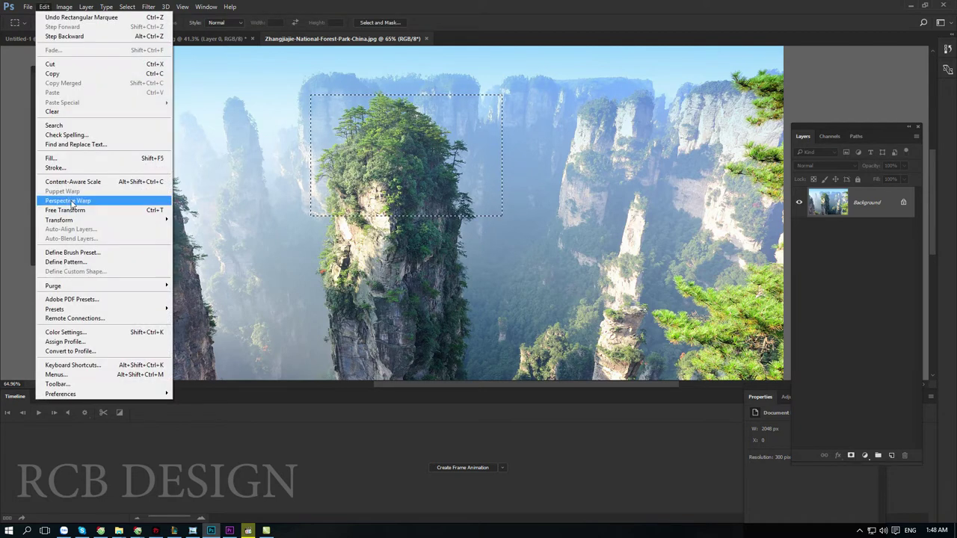
pyautogui.click(95, 254)
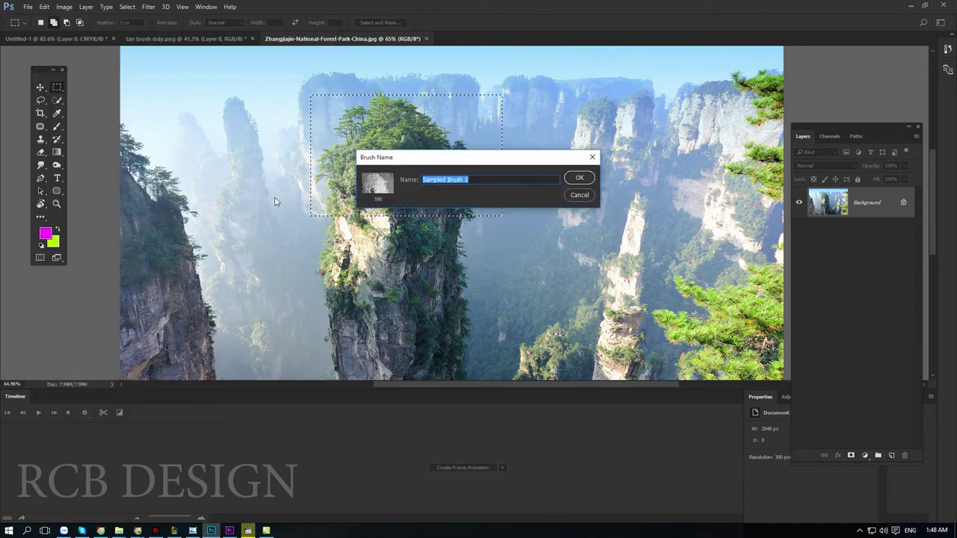
pyautogui.click(580, 179)
# Step: Zoom in, select a tiny patch of pale mist pixels and define it as 'Sampled Brush 2'
pyautogui.scroll(5, 320, 292)
pyautogui.scroll(3, 320, 292)
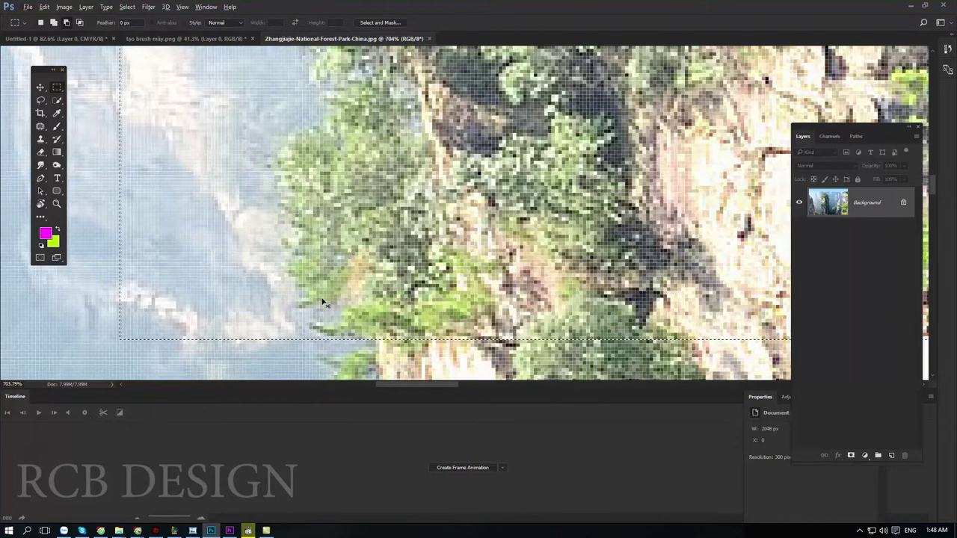
pyautogui.scroll(3, 288, 284)
pyautogui.scroll(2, 288, 285)
pyautogui.moveTo(232, 247); pyautogui.dragTo(279, 294)
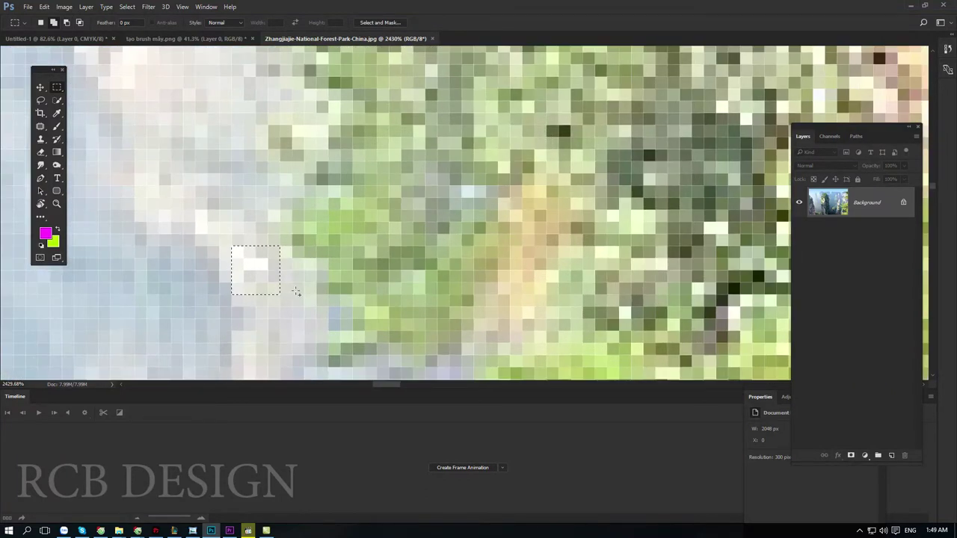
pyautogui.click(44, 7)
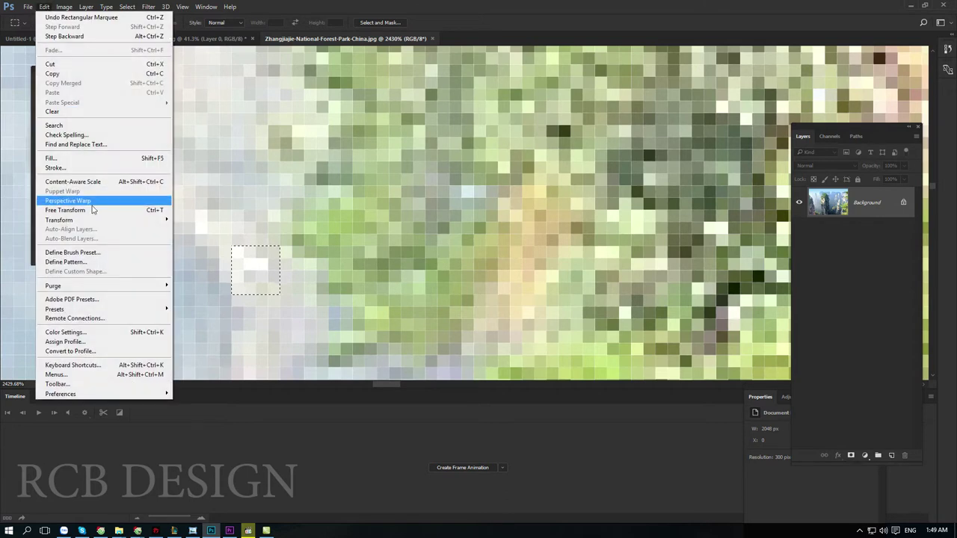
pyautogui.click(93, 254)
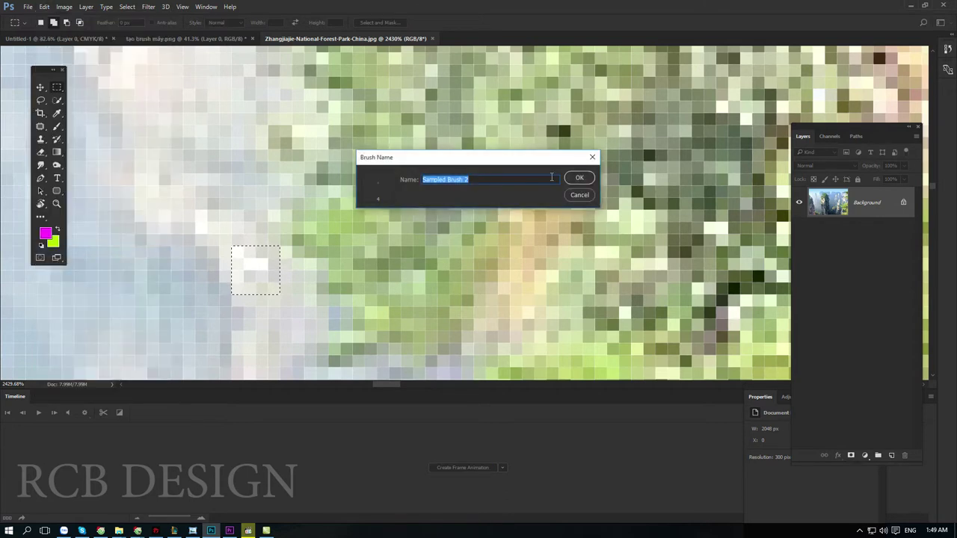
pyautogui.click(578, 179)
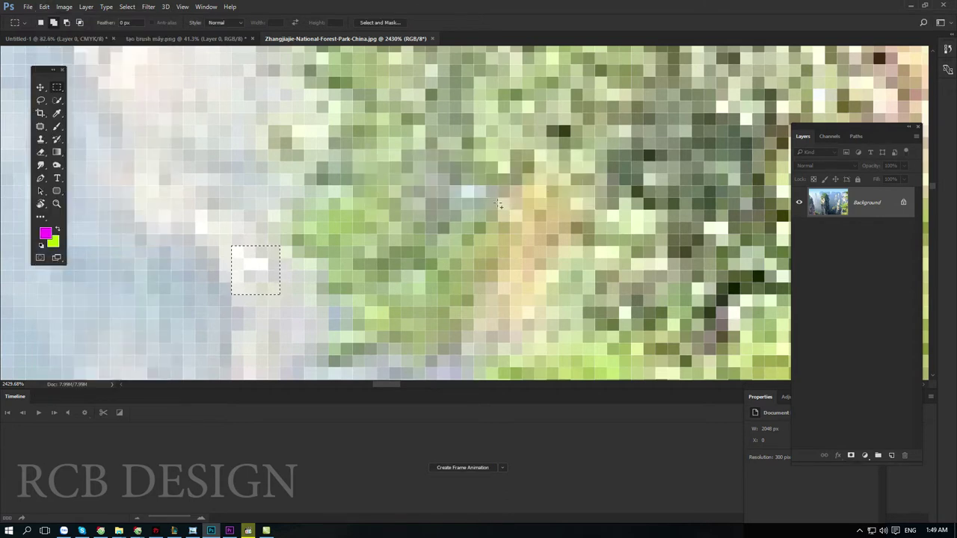
# Step: Switch to the Brush tool and stamp a test with the 590 px sampled brush
pyautogui.rightClick(379, 157)
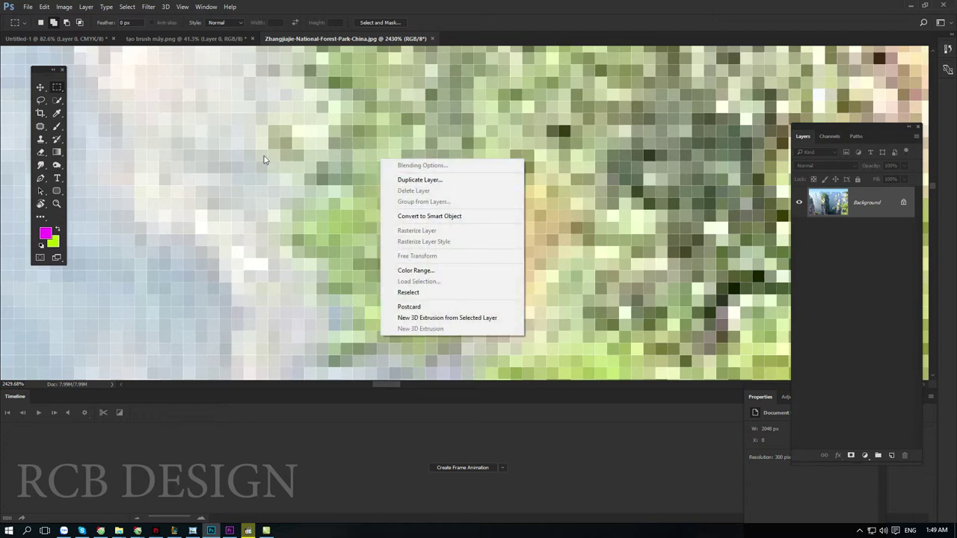
pyautogui.click(56, 128)
pyautogui.rightClick(286, 127)
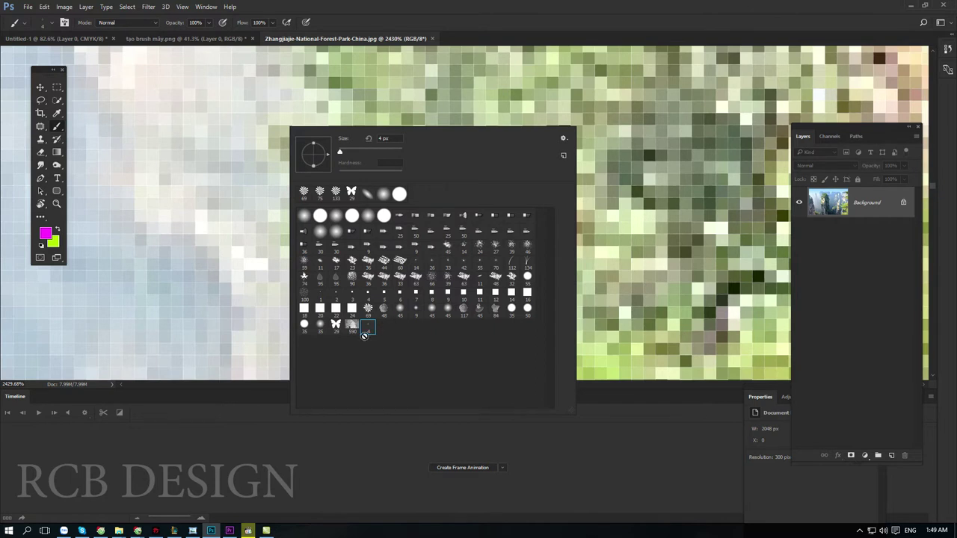
pyautogui.click(353, 327)
pyautogui.click(332, 186)
# Step: Zoom out and choose the first soft round brush with 0% hardness
pyautogui.scroll(-5, 401, 187)
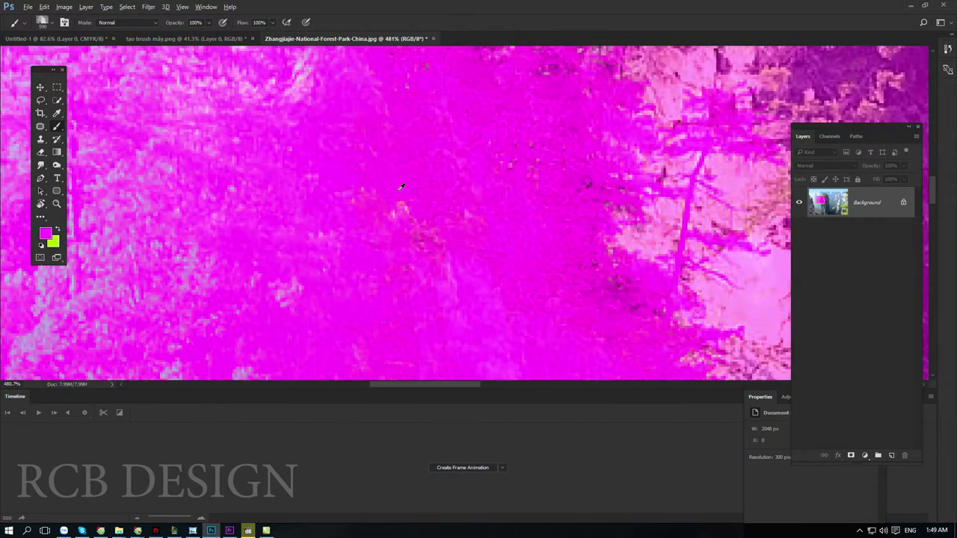
pyautogui.scroll(-3, 401, 187)
pyautogui.scroll(-2, 401, 187)
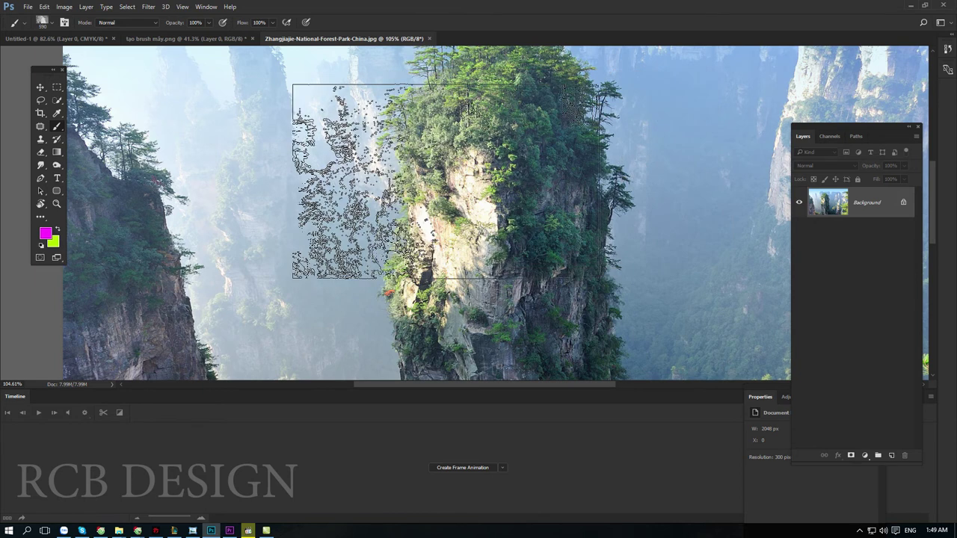
pyautogui.rightClick(499, 161)
pyautogui.click(512, 249)
# Step: Set the soft round brush to 199 px, then paint and undo a magenta test stroke
pyautogui.moveTo(579, 190)
pyautogui.mouseDown()
pyautogui.moveTo(609, 188)
pyautogui.moveTo(594, 193)
pyautogui.mouseUp()
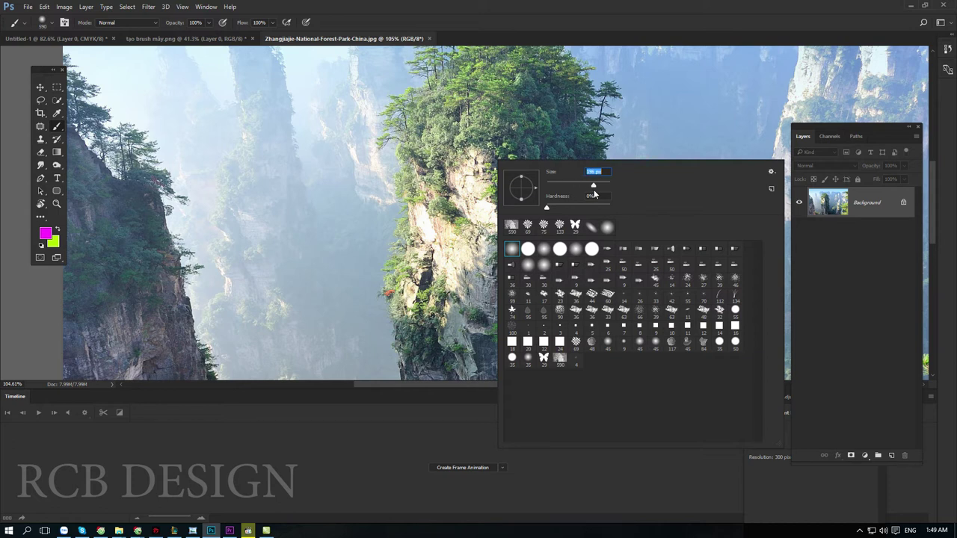
pyautogui.moveTo(321, 175); pyautogui.dragTo(257, 238)
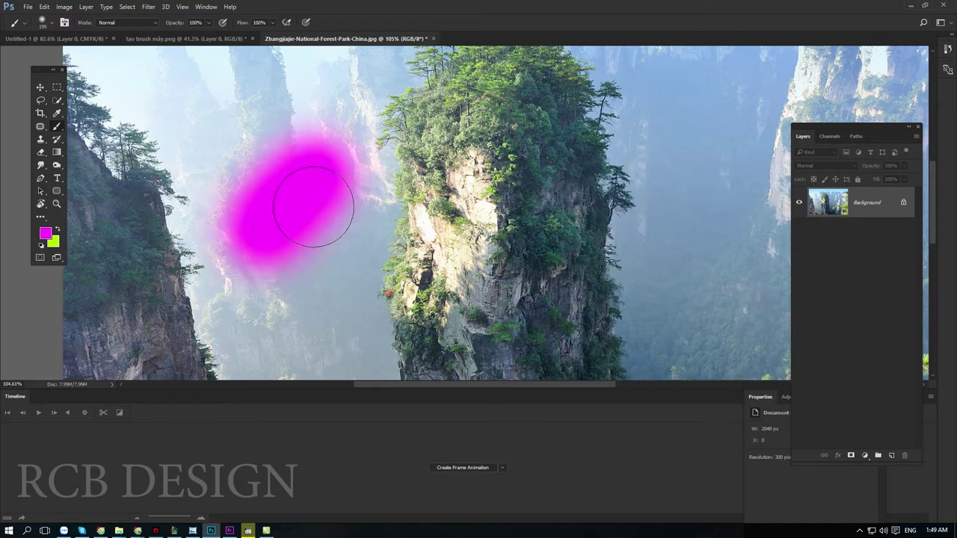
pyautogui.hotkey('ctrl', 'z')
pyautogui.rightClick(353, 159)
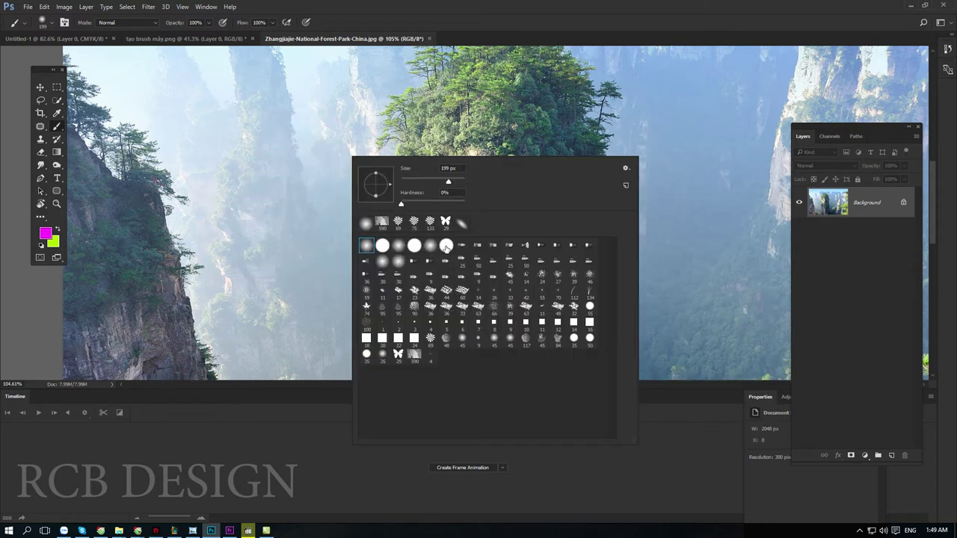
# Step: Play paint brush.mp4 from the lesson folder and skip ahead to the portrait
pyautogui.hotkey('alt', 'Tab')
pyautogui.click(365, 149)
pyautogui.doubleClick(271, 72)
pyautogui.click(389, 457)
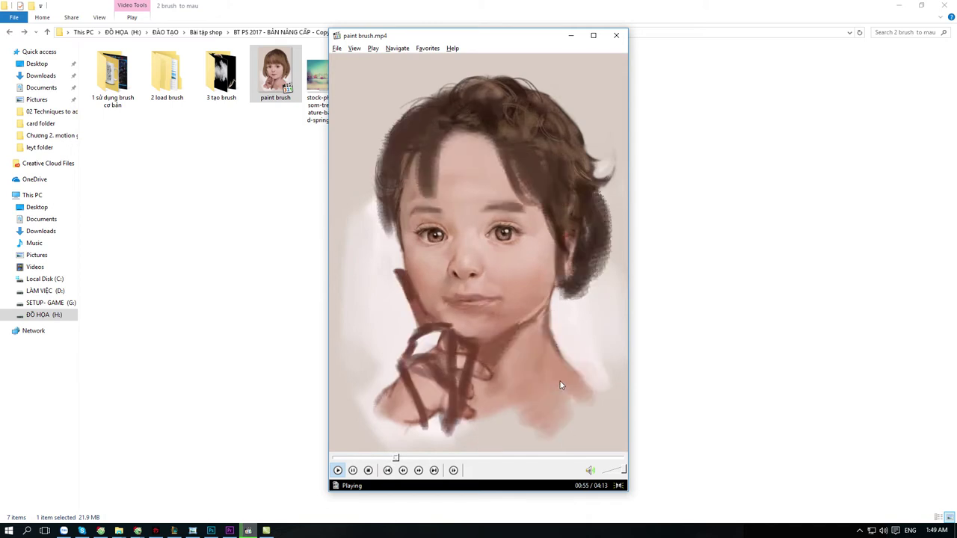
# Step: Close Media Player Classic and switch back to the Zhangjiajie photo in Photoshop
pyautogui.click(616, 35)
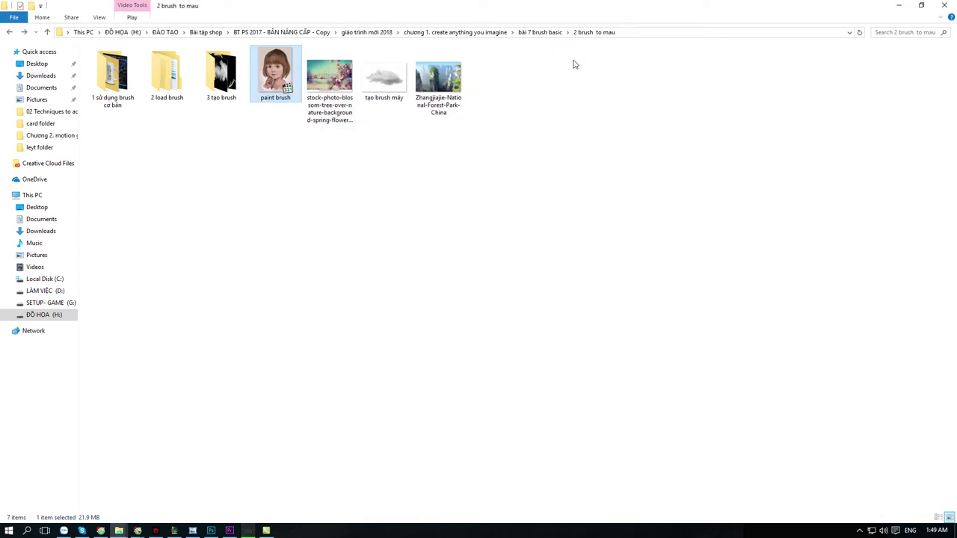
pyautogui.click(381, 178)
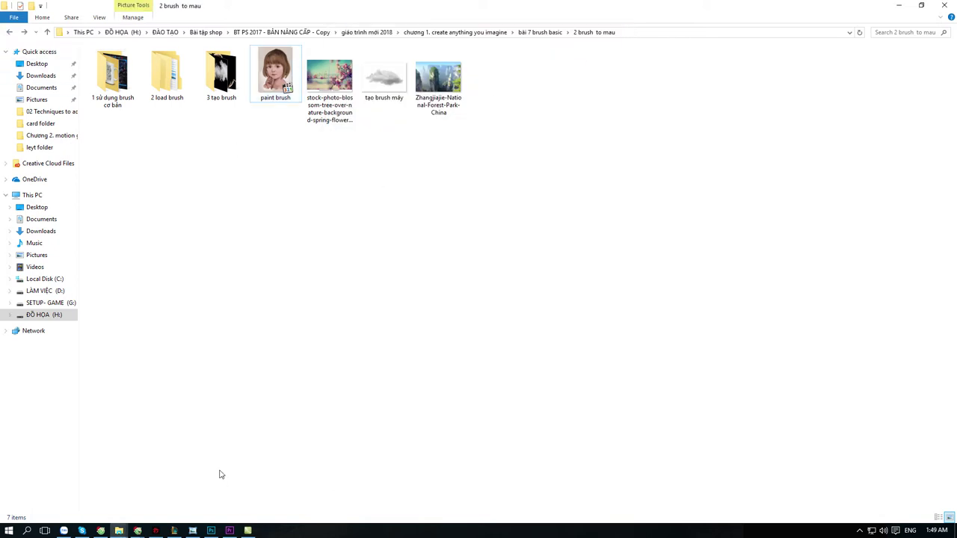
pyautogui.click(211, 531)
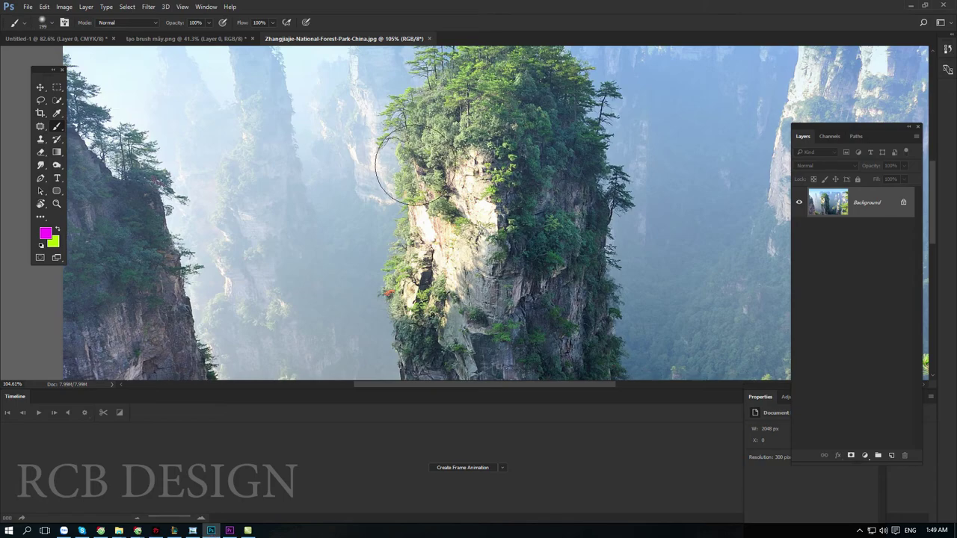
# Step: Browse the brush blend mode options in the options bar
pyautogui.click(124, 24)
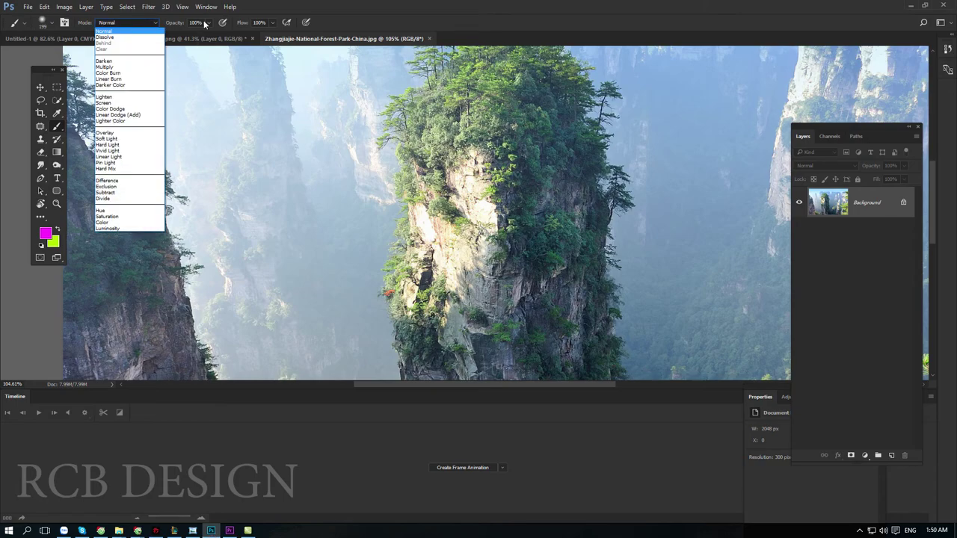
pyautogui.click(205, 24)
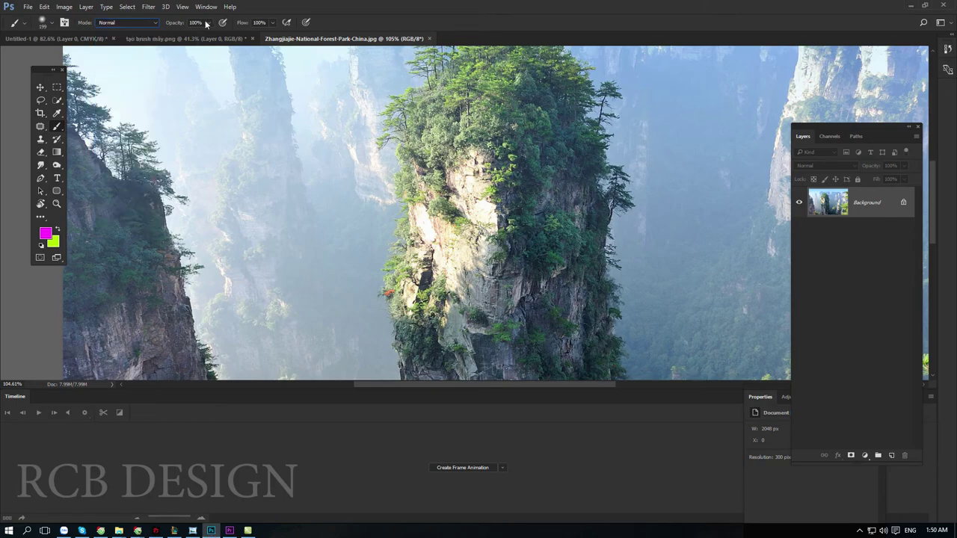
pyautogui.click(149, 22)
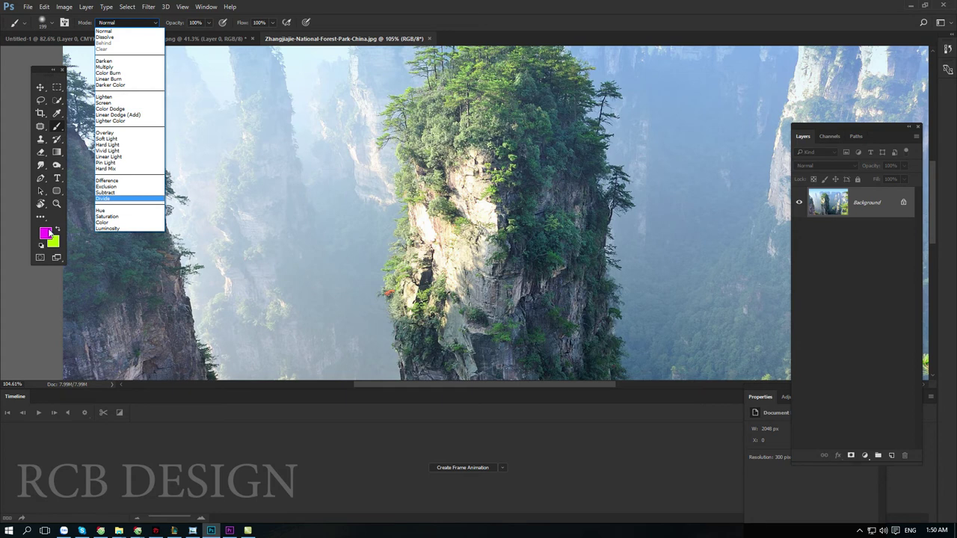
# Step: Set the foreground colour to white in the colour picker
pyautogui.click(48, 240)
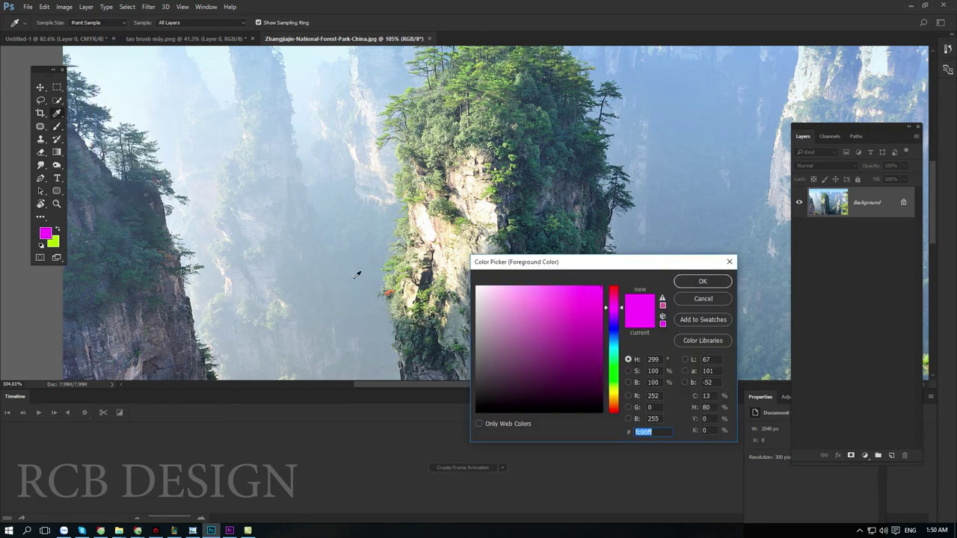
pyautogui.click(539, 369)
pyautogui.moveTo(540, 370); pyautogui.dragTo(476, 412)
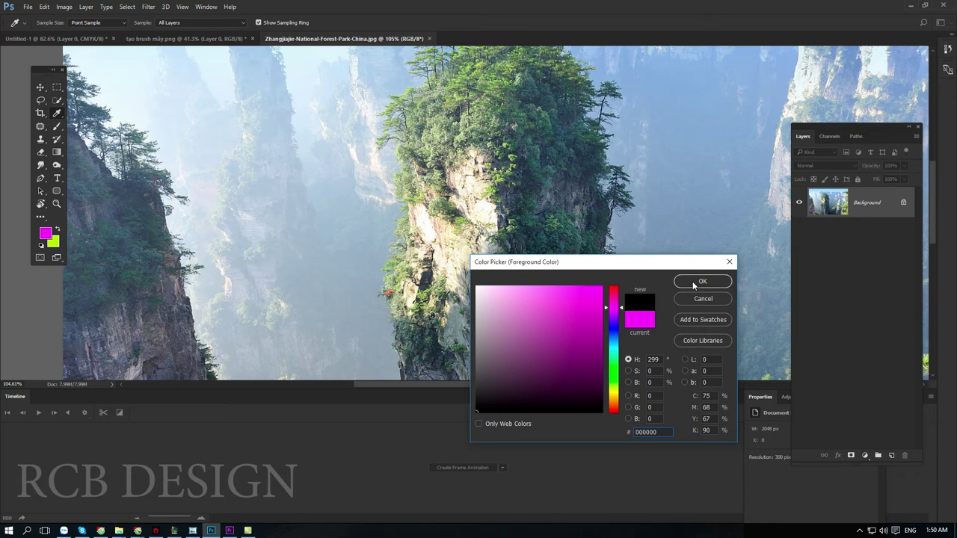
pyautogui.moveTo(576, 340); pyautogui.dragTo(601, 350)
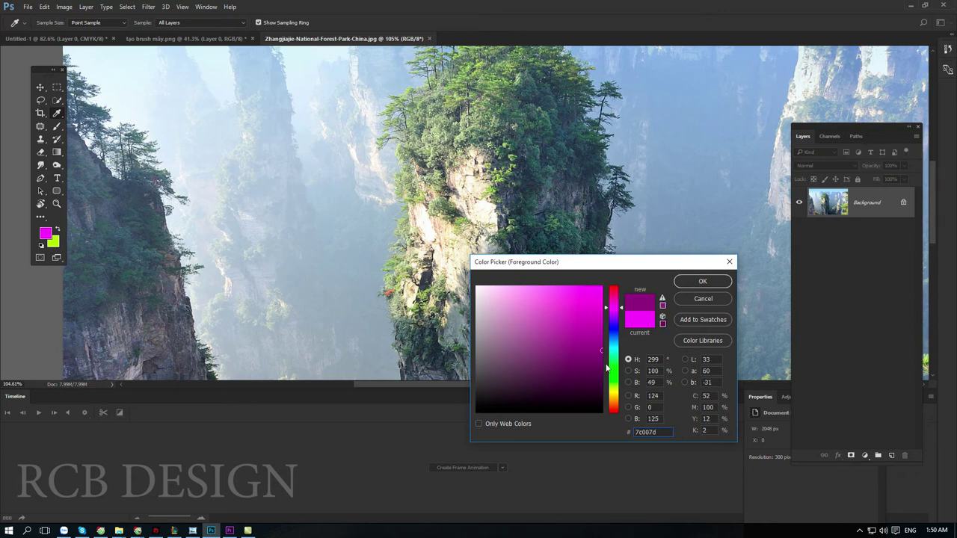
pyautogui.moveTo(565, 335); pyautogui.dragTo(476, 287)
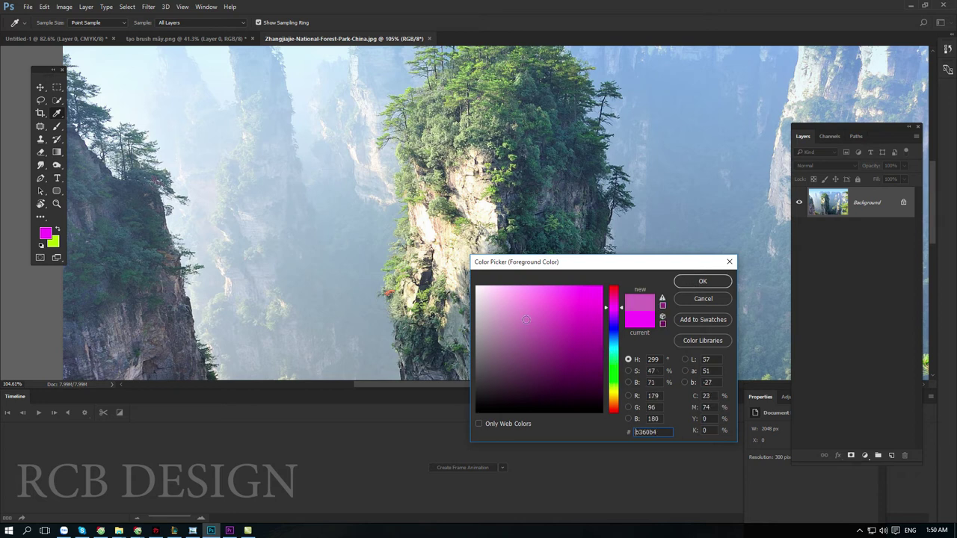
pyautogui.click(714, 287)
# Step: Brush a white mist band across the pillar's upper cliff, then switch blend mode to Multiply
pyautogui.press('b')
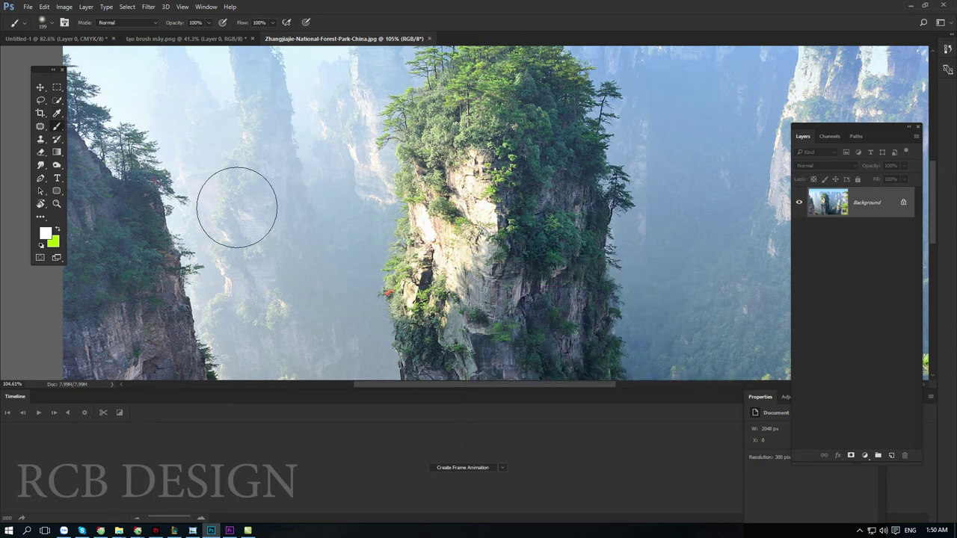
pyautogui.moveTo(304, 188); pyautogui.dragTo(636, 178)
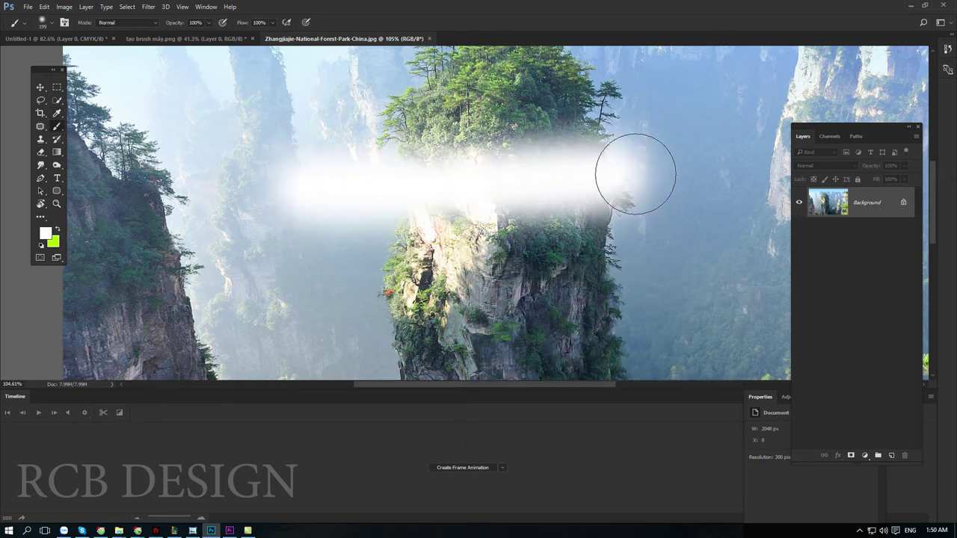
pyautogui.click(129, 24)
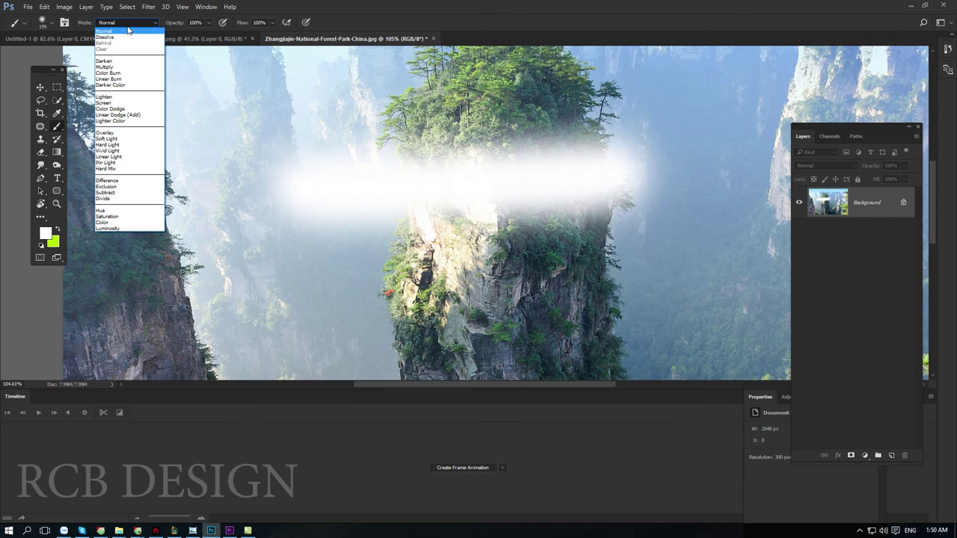
pyautogui.click(122, 66)
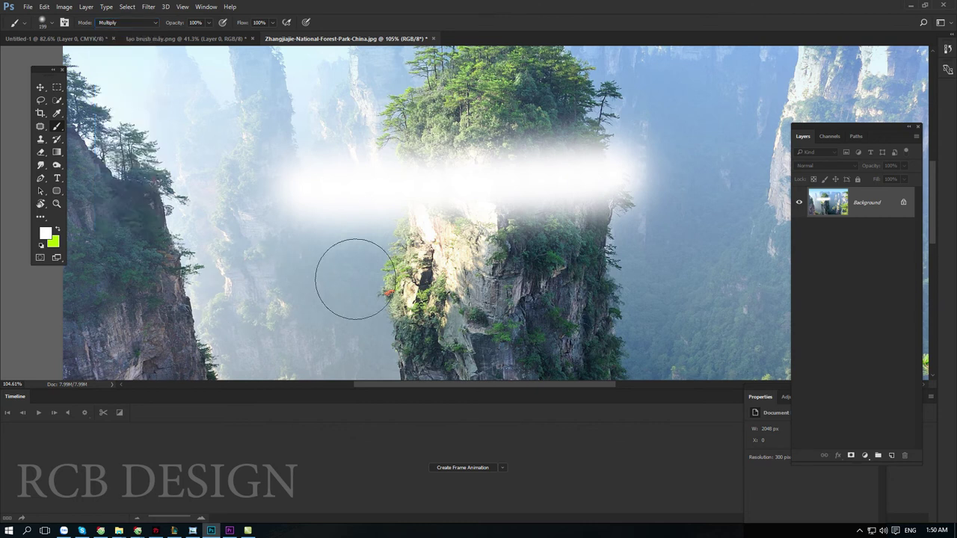